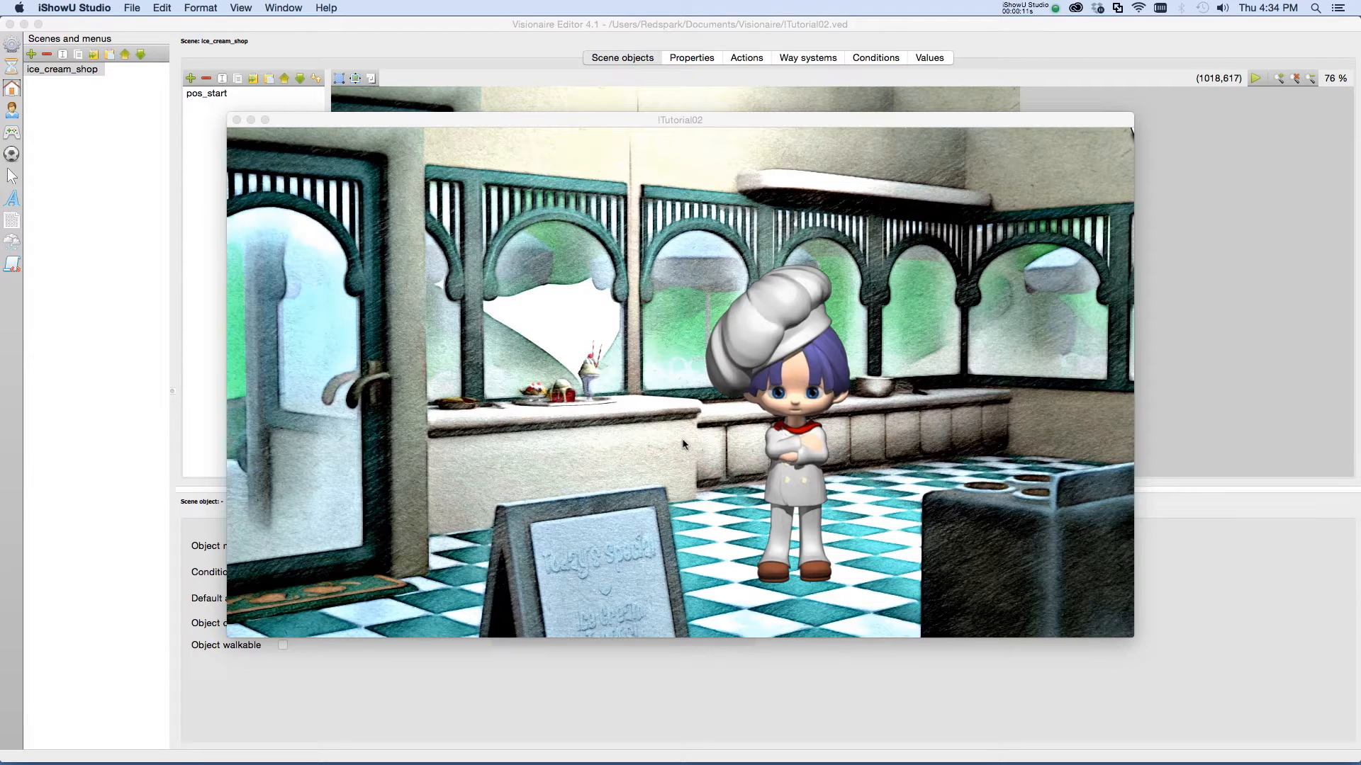
Walk the chef around the sign and the stove in the running game to check layering, then close the player.
{"action": "left_click", "coordinate": [733, 553]}
{"action": "left_click", "coordinate": [685, 537]}
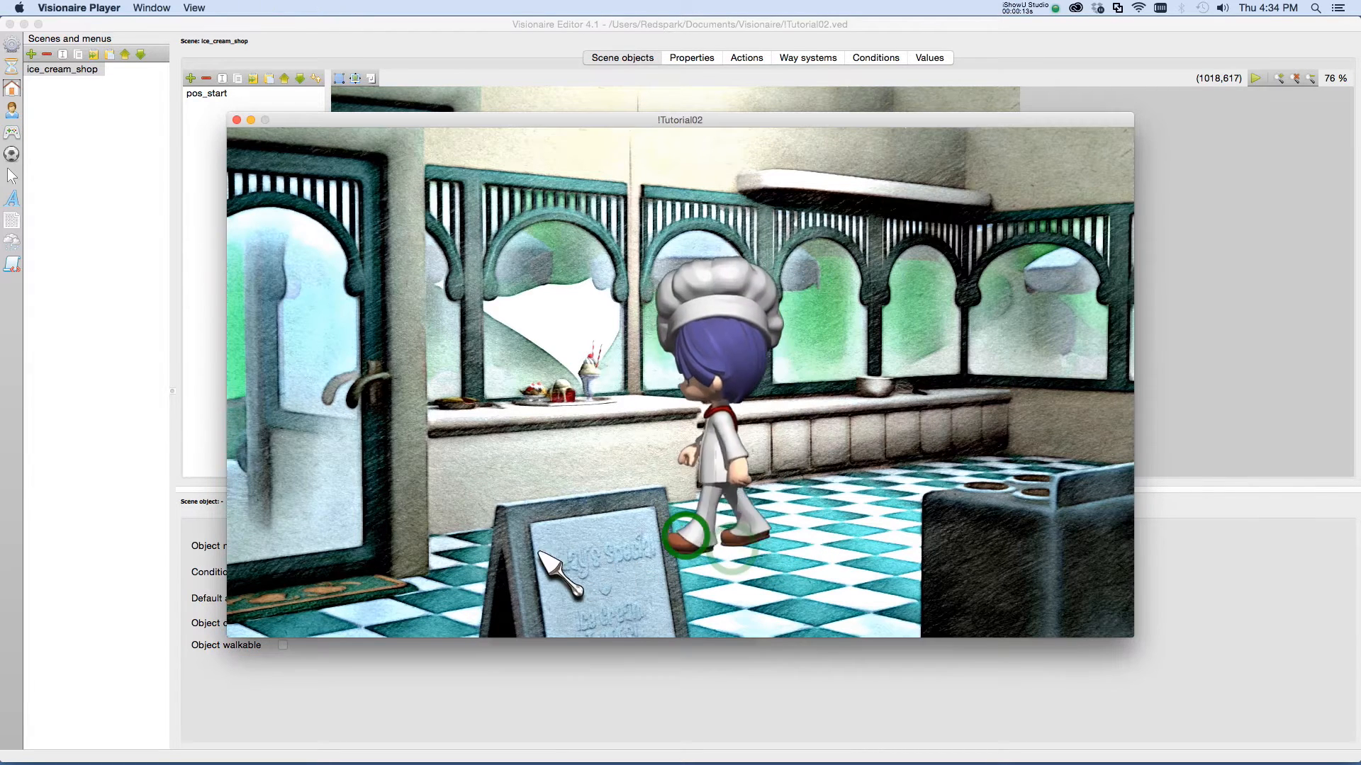
{"action": "left_click", "coordinate": [425, 598]}
{"action": "left_click", "coordinate": [616, 589]}
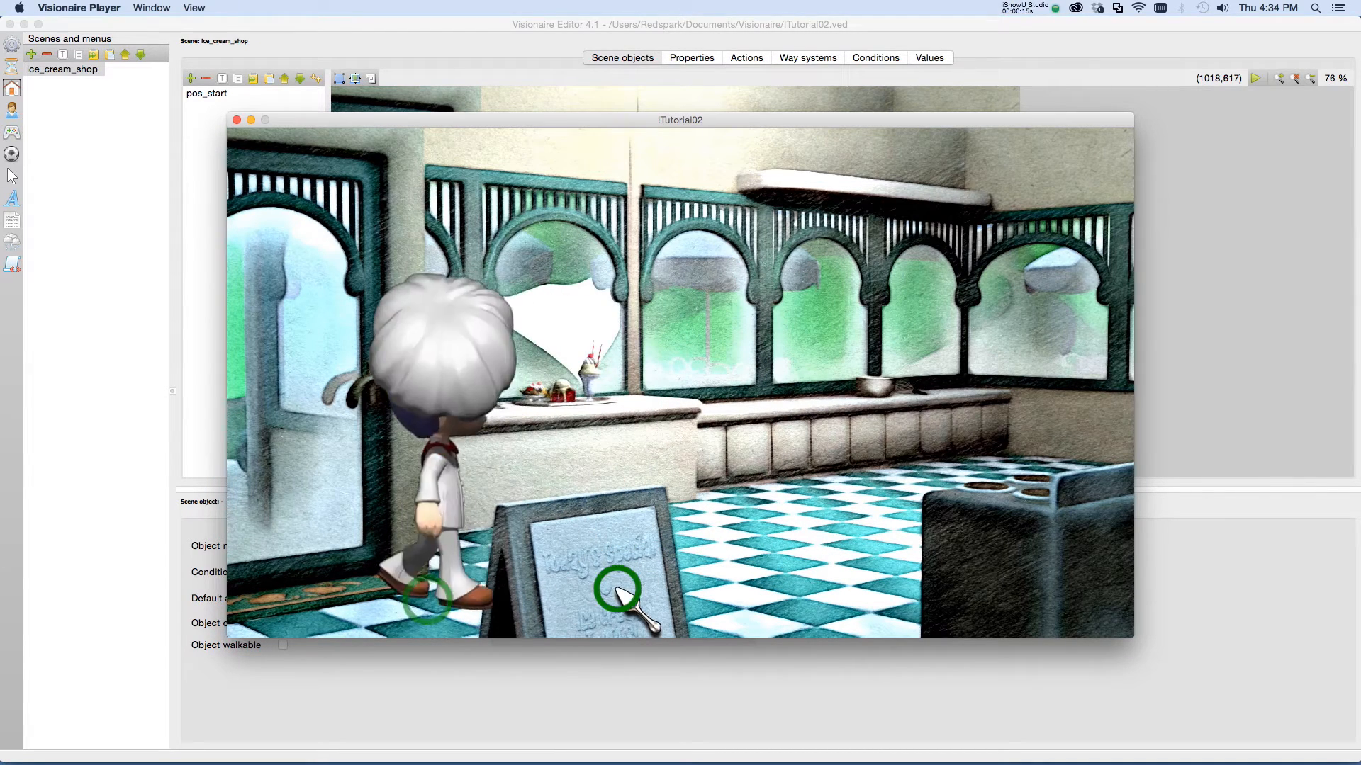
{"action": "left_click", "coordinate": [728, 587]}
{"action": "left_click", "coordinate": [844, 582]}
{"action": "left_click", "coordinate": [1020, 540]}
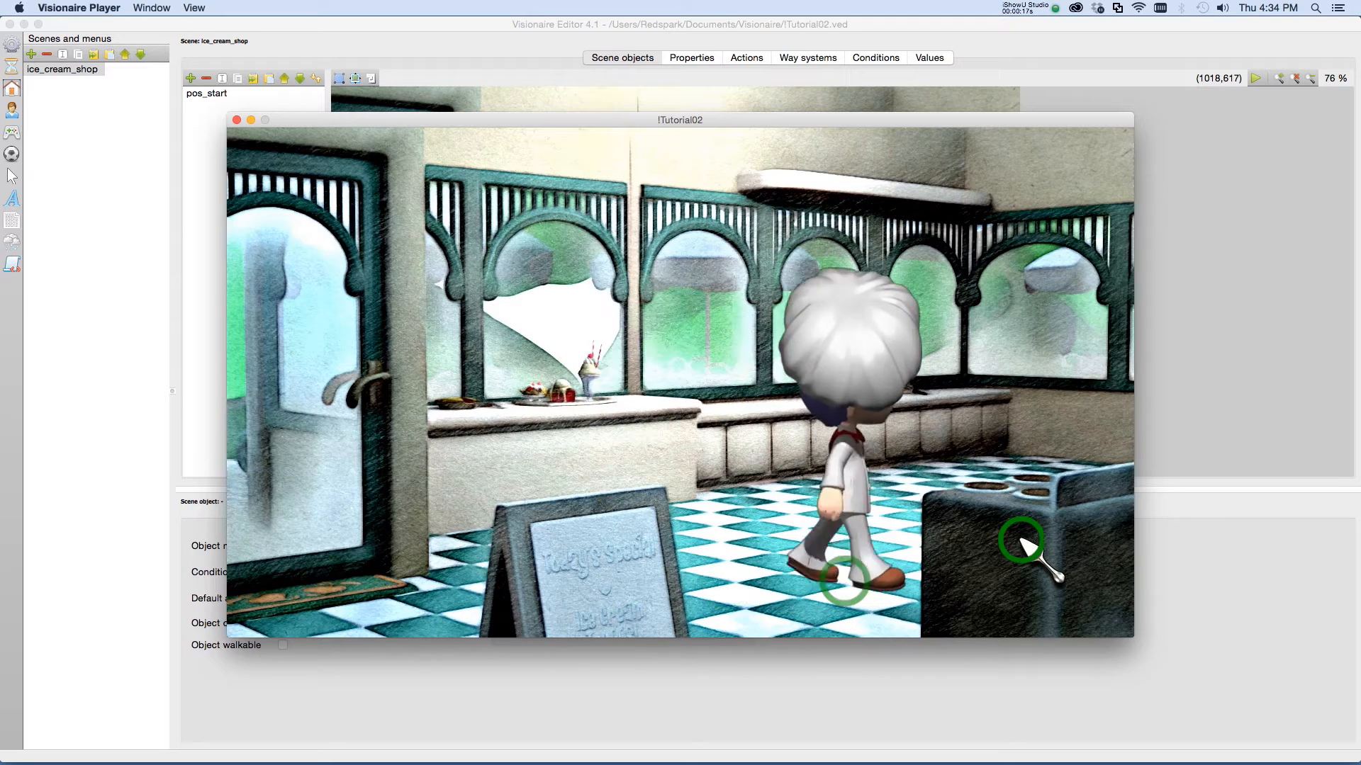
{"action": "left_click", "coordinate": [1080, 466]}
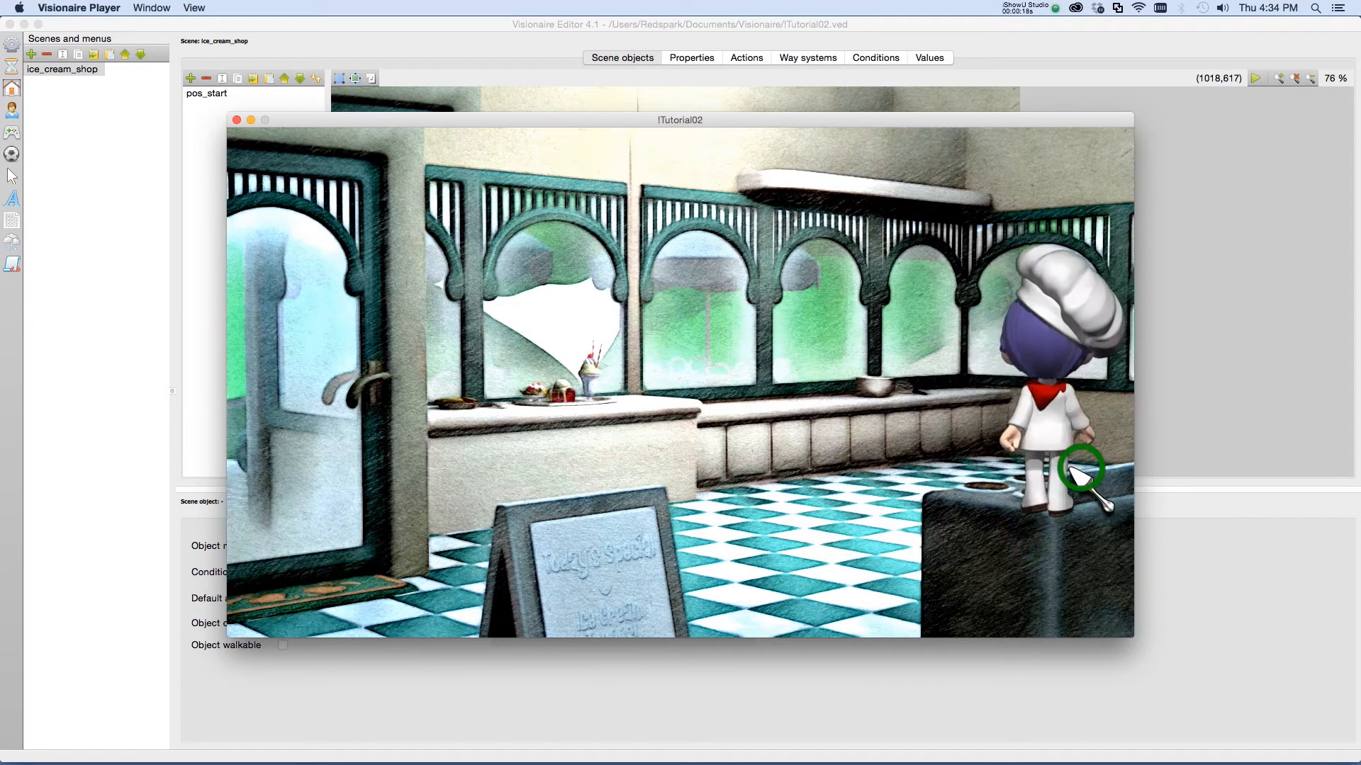
{"action": "left_click", "coordinate": [886, 509]}
{"action": "left_click", "coordinate": [1005, 535]}
{"action": "left_click", "coordinate": [792, 577]}
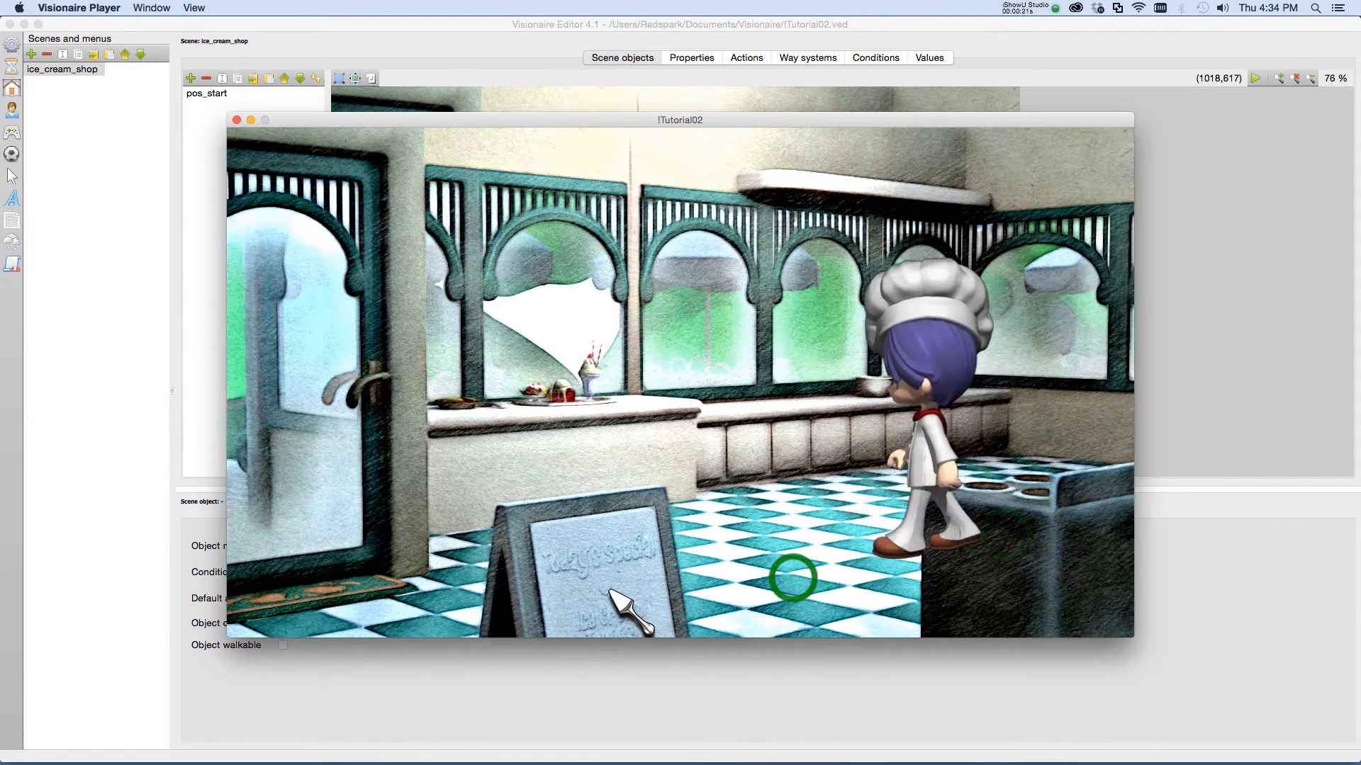
{"action": "left_click", "coordinate": [607, 592]}
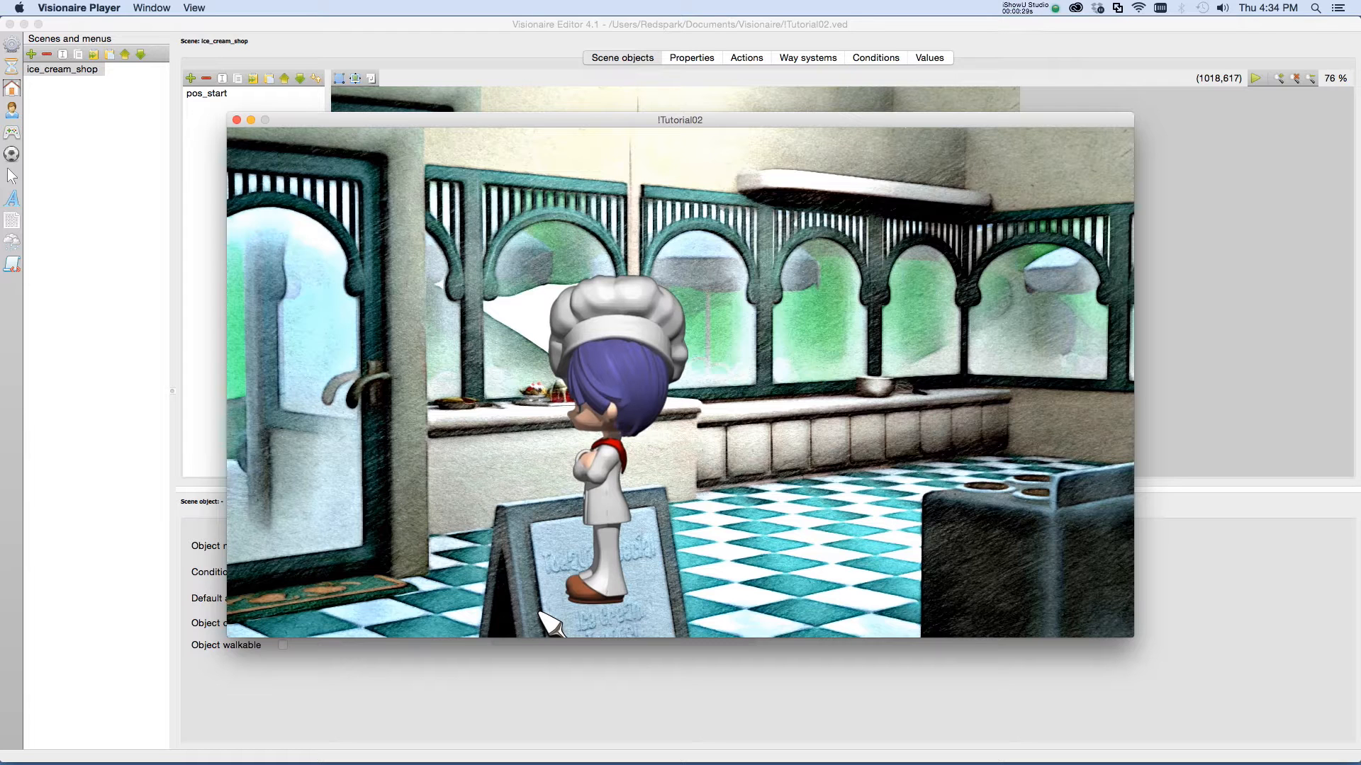
{"action": "left_click", "coordinate": [237, 120]}
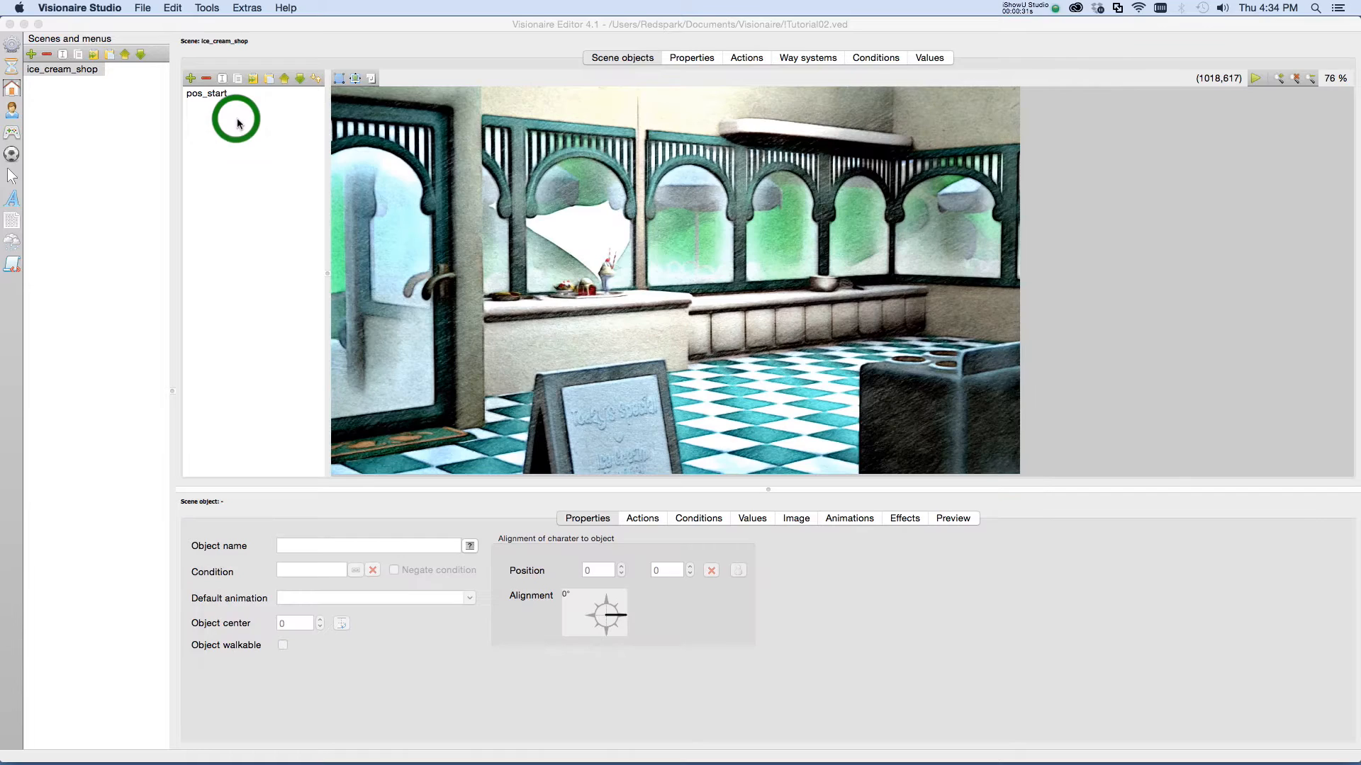
Add a new scene object named obj_sign to the ice_cream_shop scene.
{"action": "left_click", "coordinate": [86, 73]}
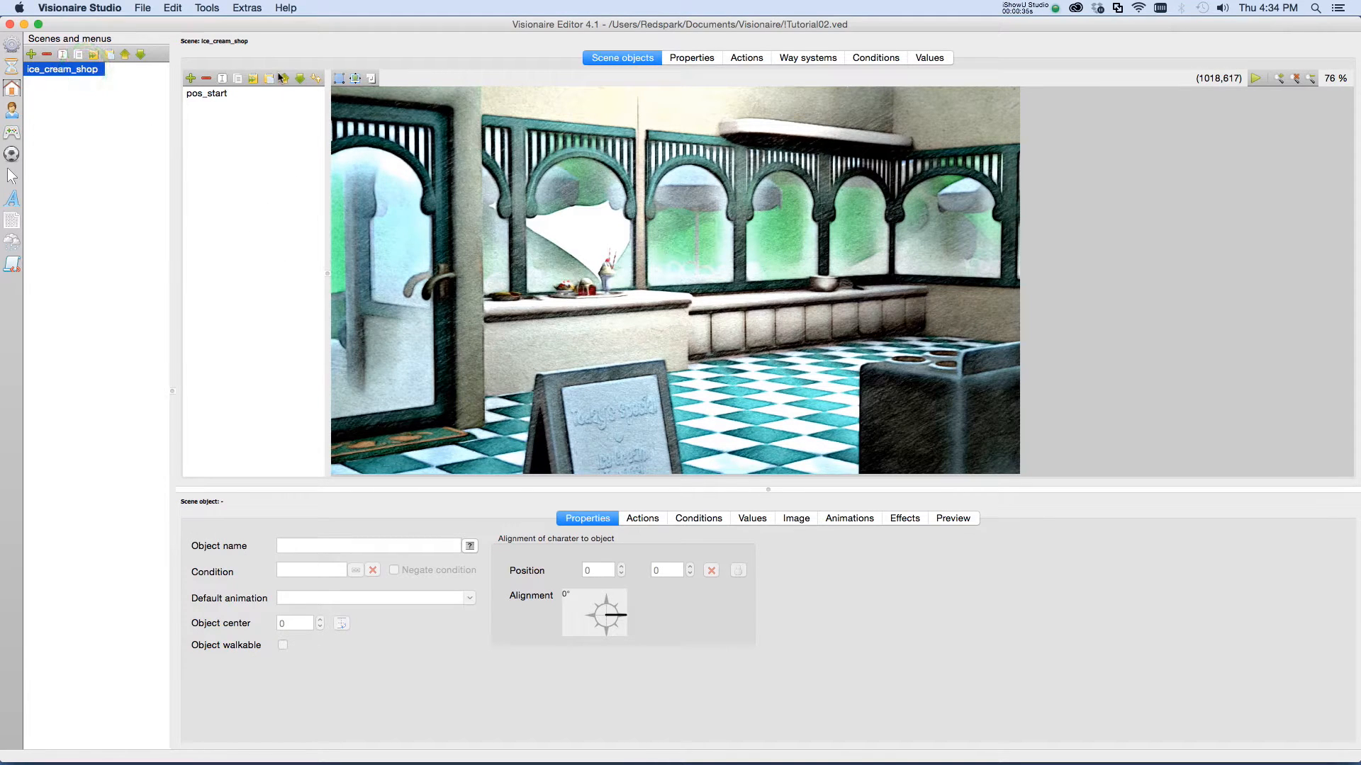
{"action": "left_click", "coordinate": [213, 95]}
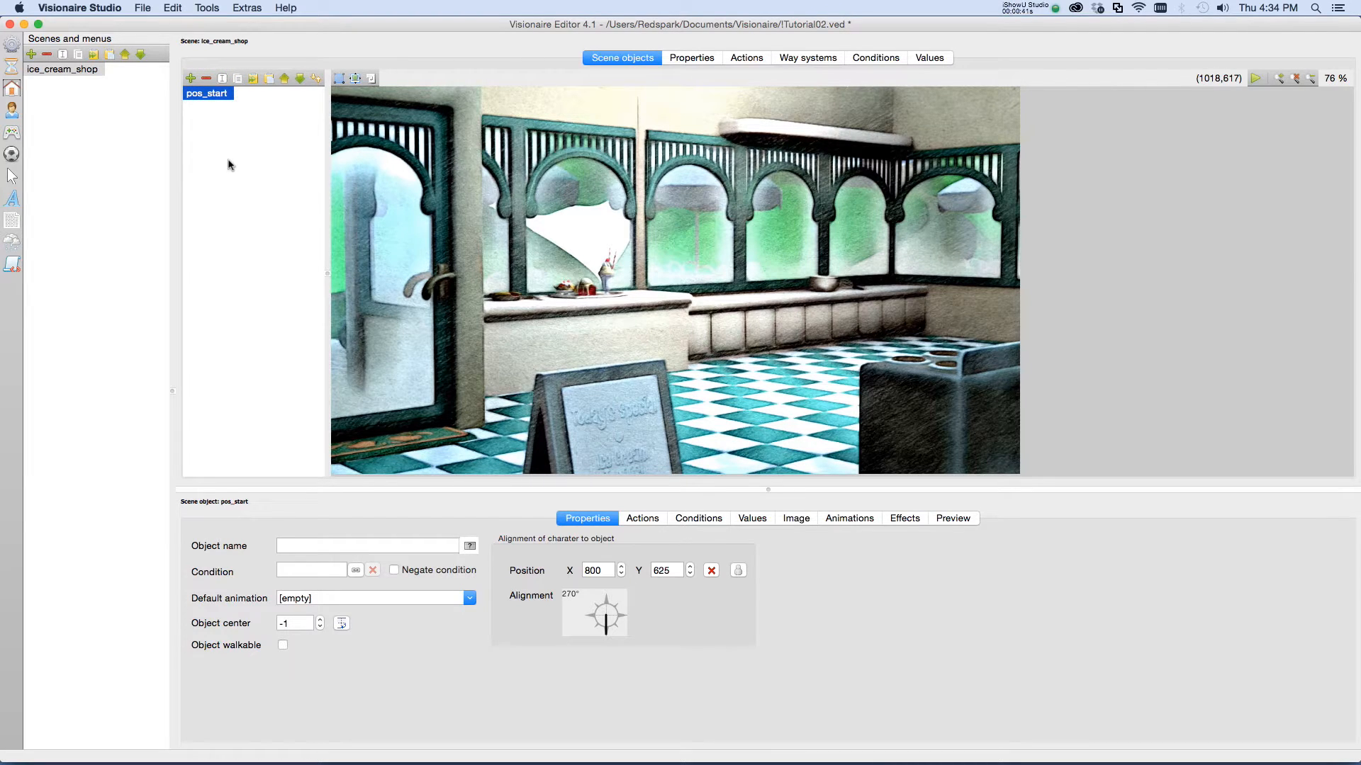
{"action": "left_click", "coordinate": [191, 80]}
{"action": "left_click", "coordinate": [222, 81]}
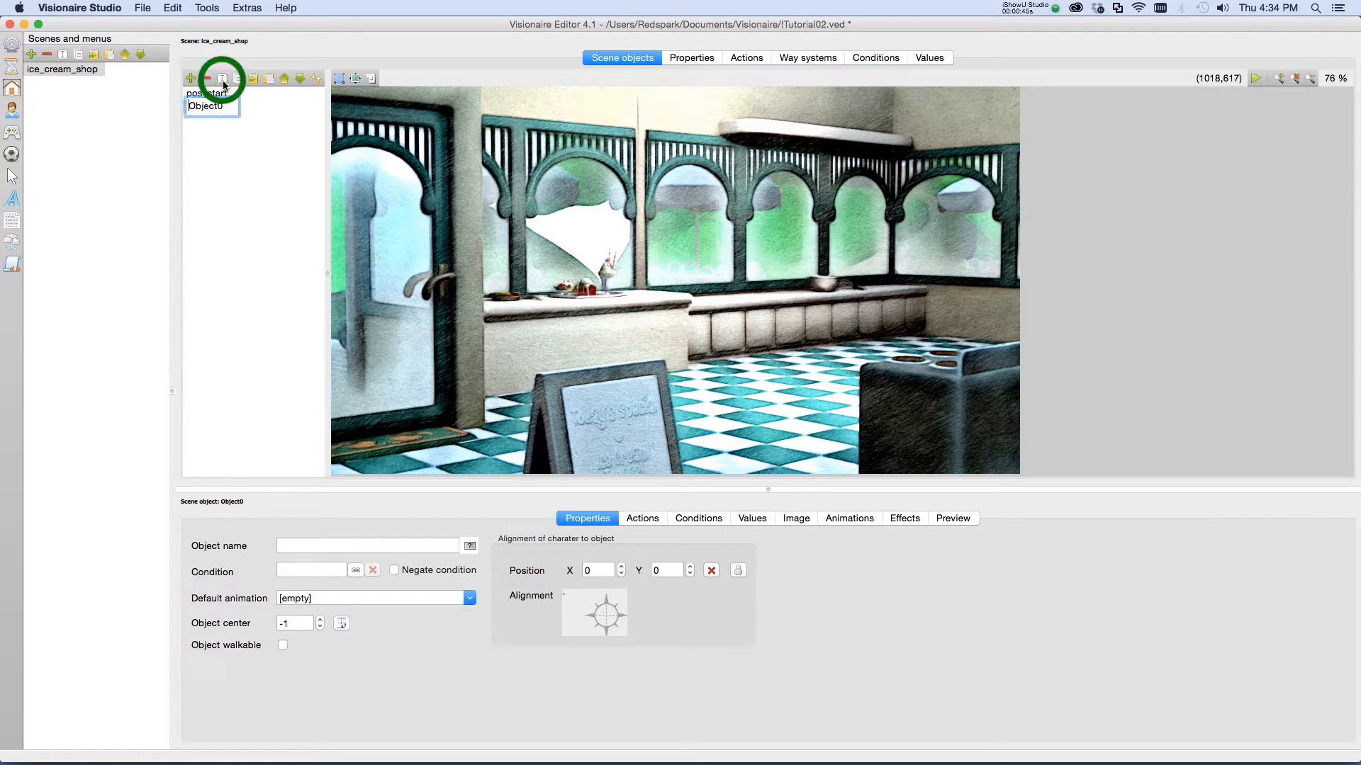
{"action": "key", "text": "BackSpace"}
{"action": "key", "text": "BackSpace"}
{"action": "key", "text": "BackSpace"}
{"action": "key", "text": "BackSpace"}
{"action": "key", "text": "BackSpace"}
{"action": "key", "text": "BackSpace"}
{"action": "key", "text": "BackSpace"}
{"action": "type", "text": "obj_sign"}
{"action": "key", "text": "Return"}
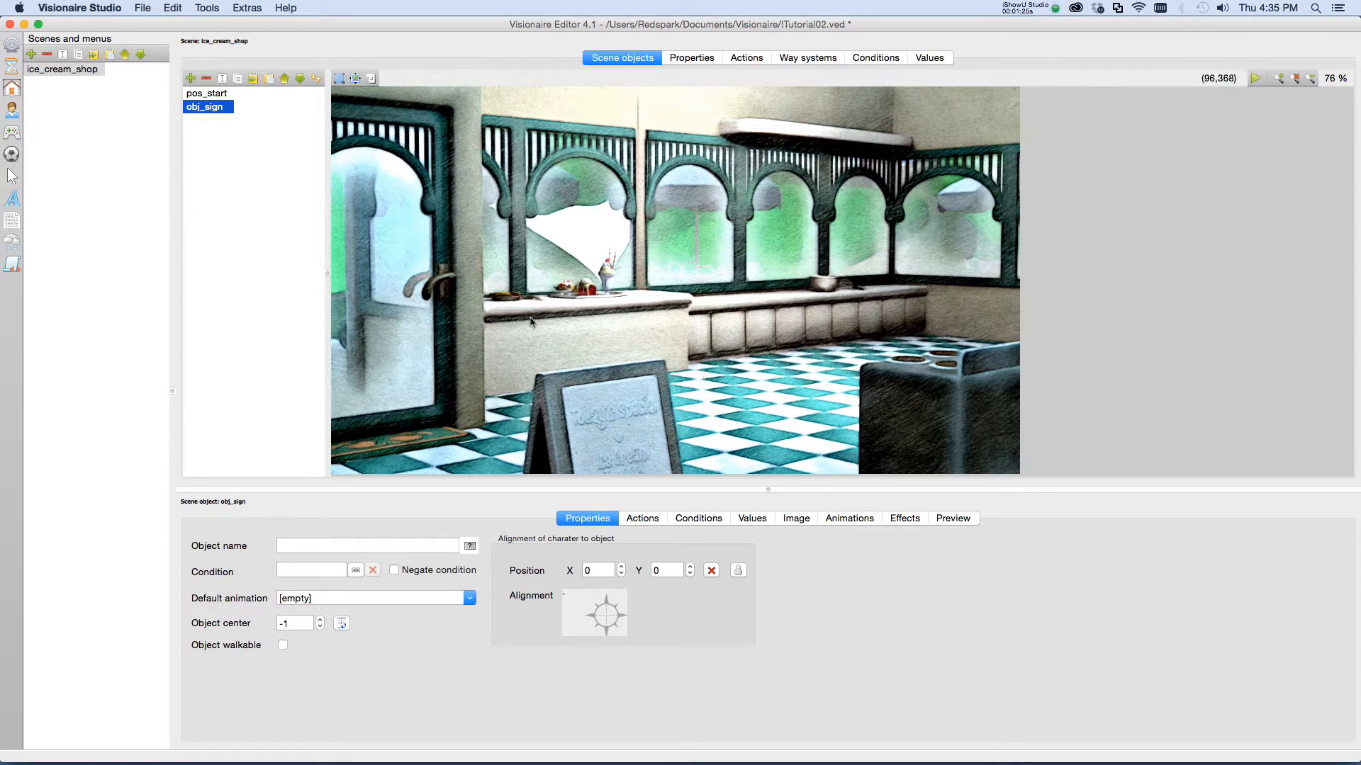
Assign Shop_Sign.webp from the Shop scene folder as the image of obj_sign.
{"action": "left_click", "coordinate": [280, 210]}
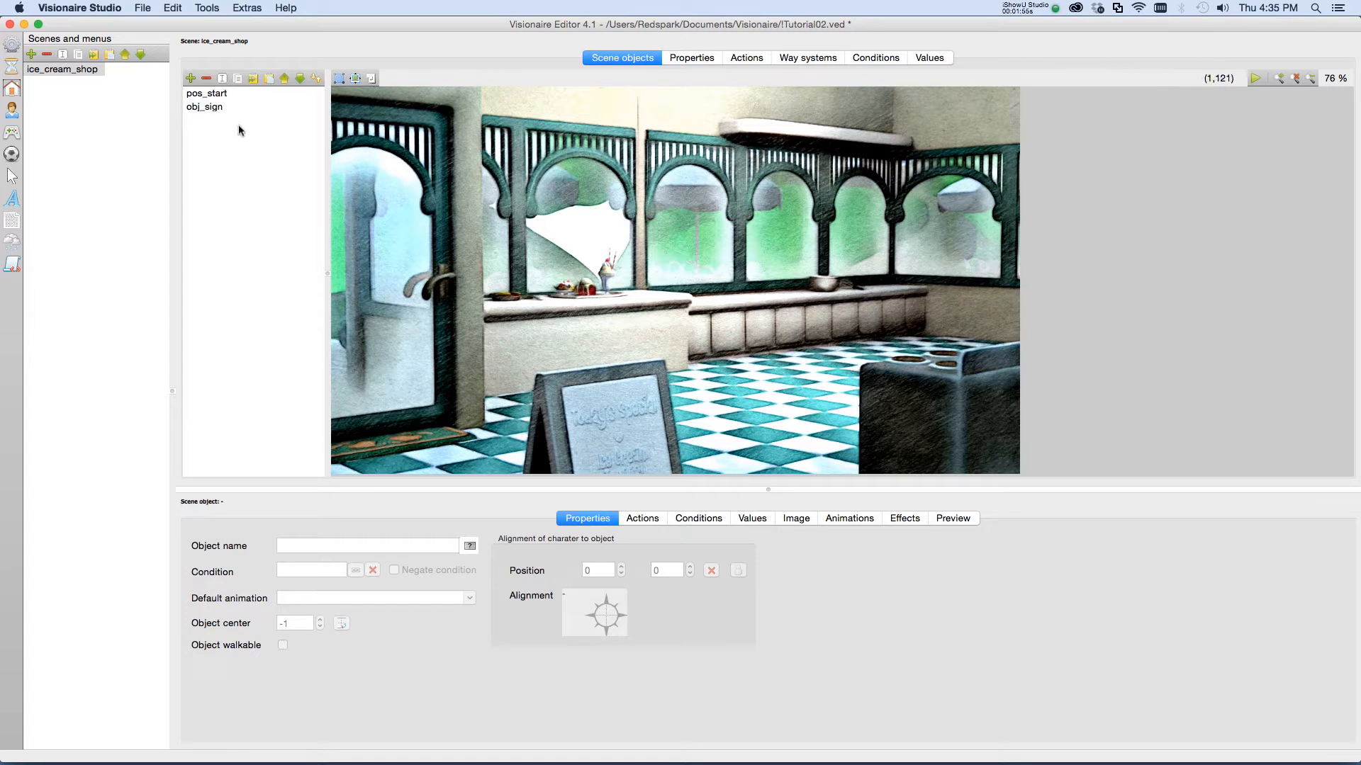
{"action": "left_click", "coordinate": [209, 108]}
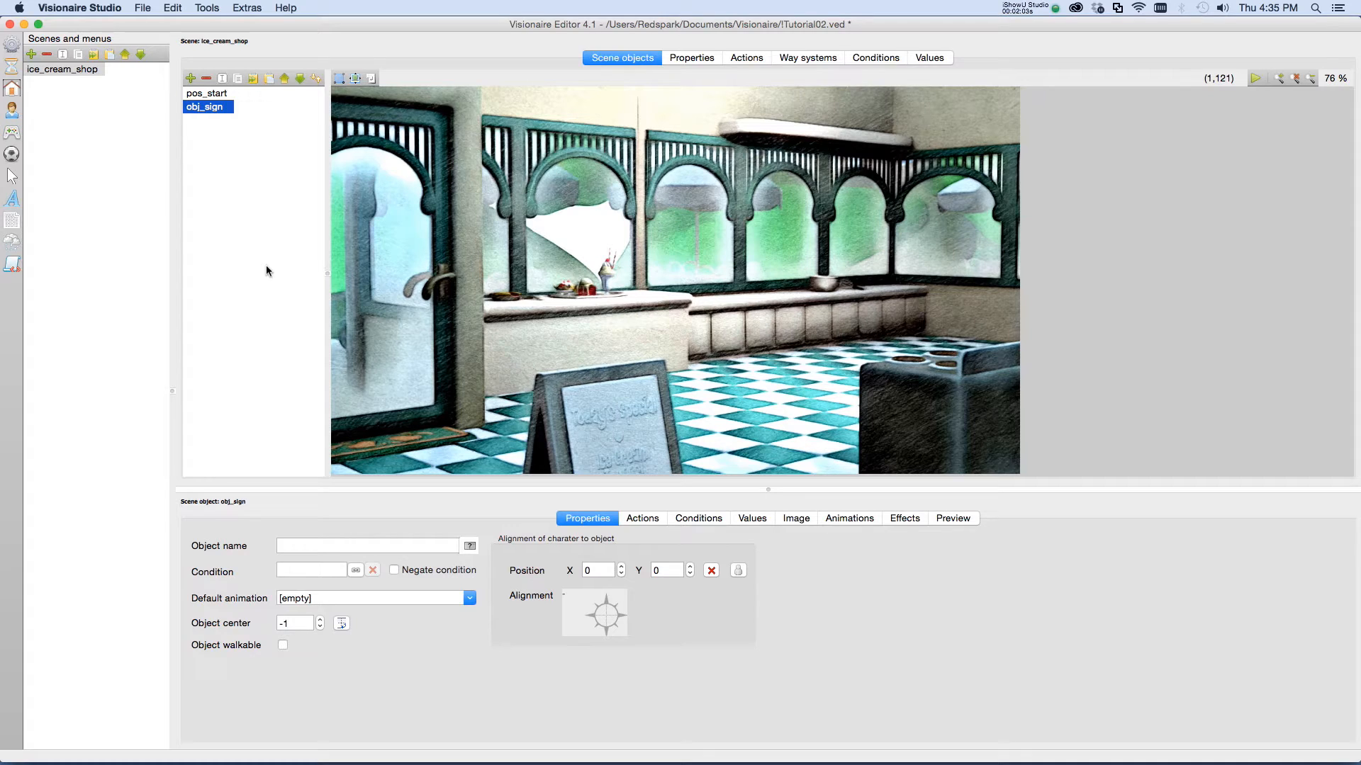
{"action": "left_click", "coordinate": [800, 520]}
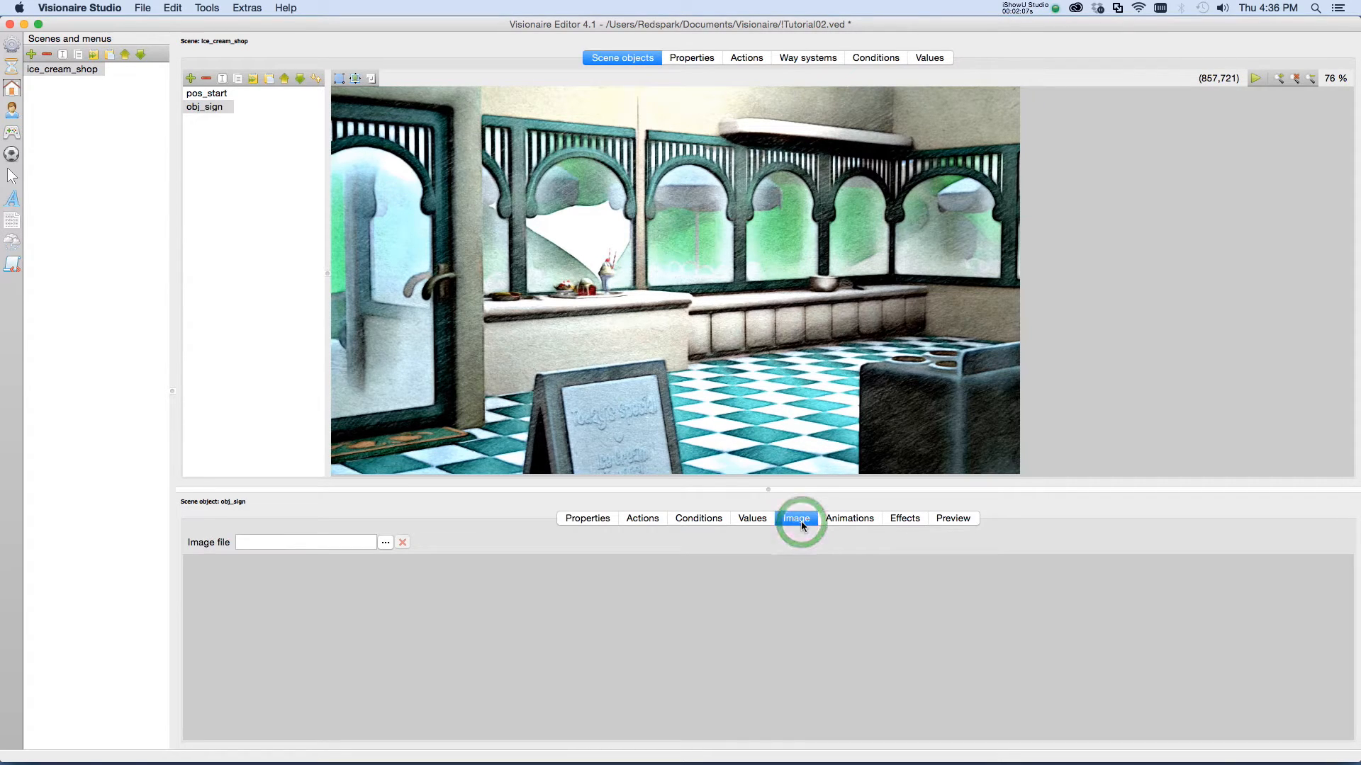
{"action": "left_click", "coordinate": [384, 542]}
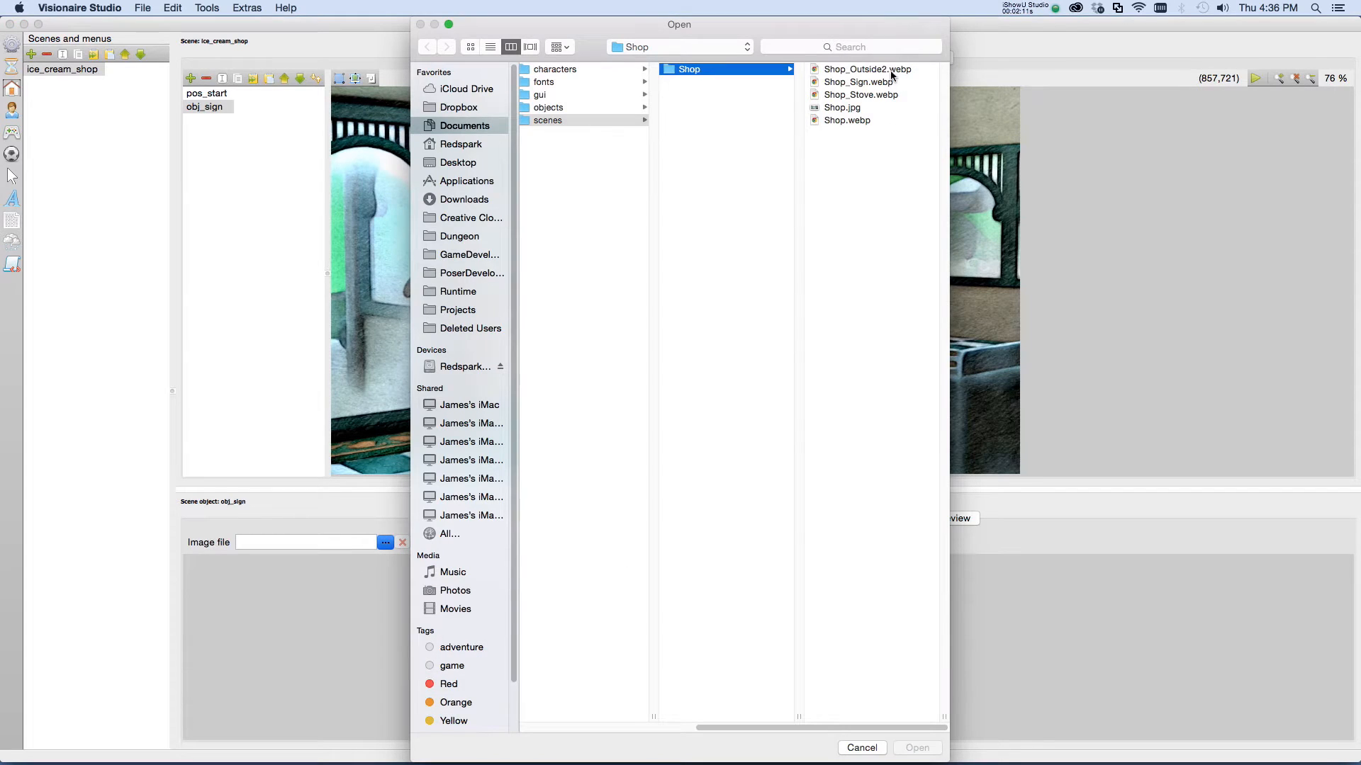
{"action": "left_click", "coordinate": [852, 83]}
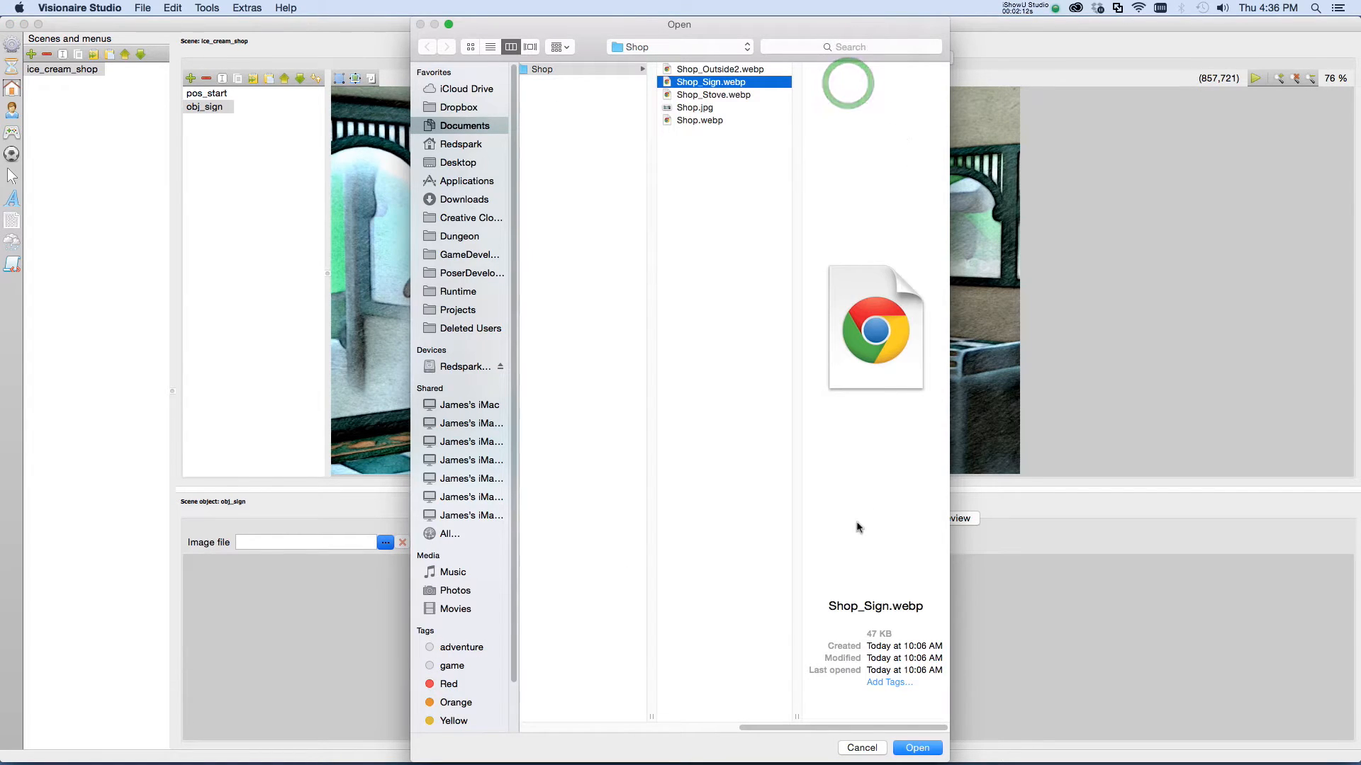
{"action": "left_click", "coordinate": [916, 747]}
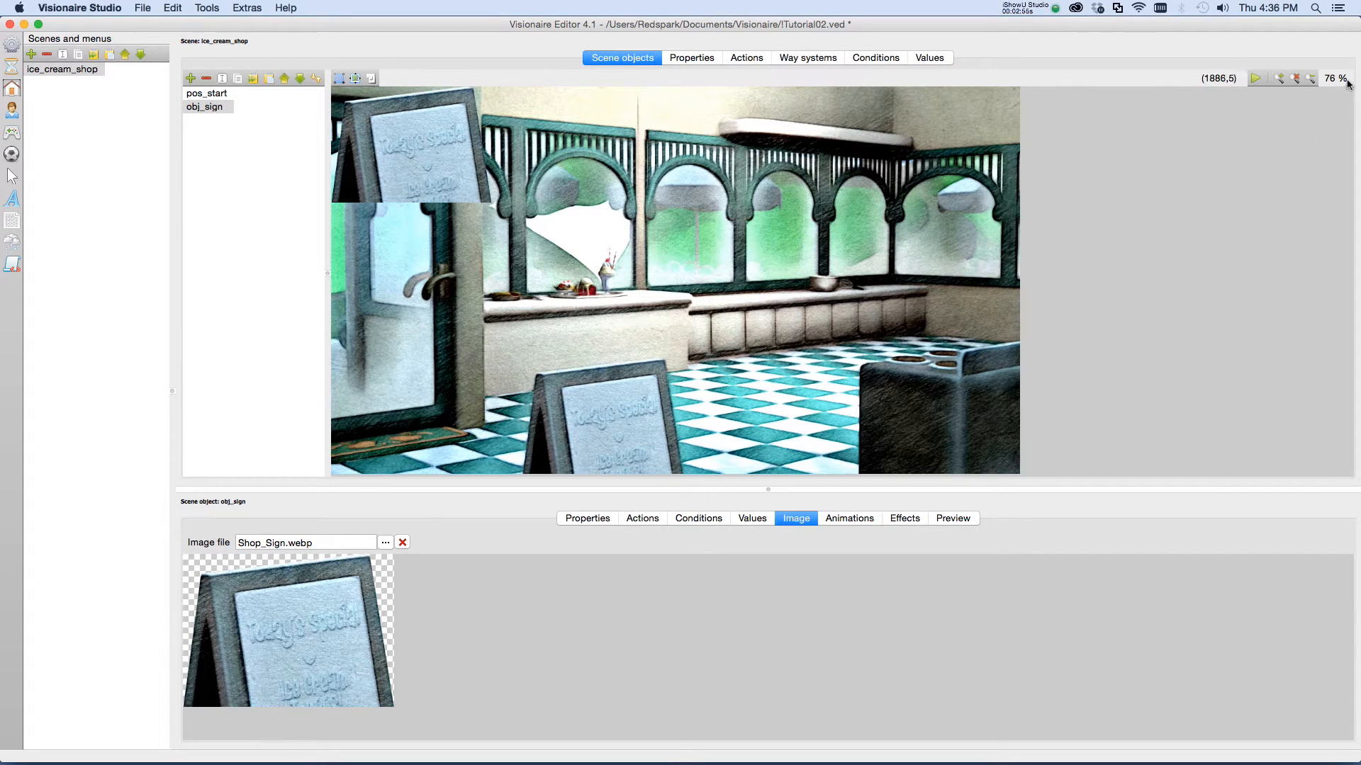
Place the sign image over the painted sign in the scene, at about X 357, Y 504.
{"action": "left_click", "coordinate": [1296, 78]}
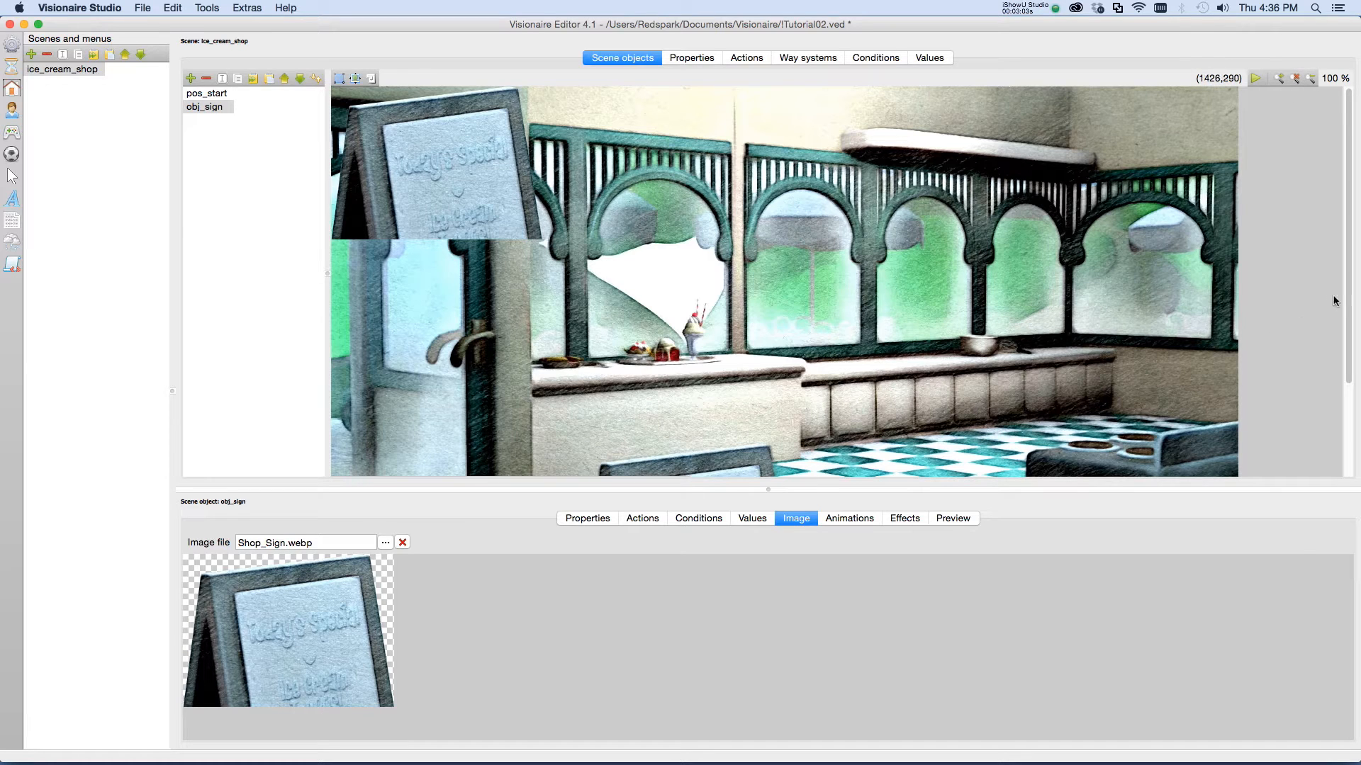
{"action": "left_click", "coordinate": [454, 151]}
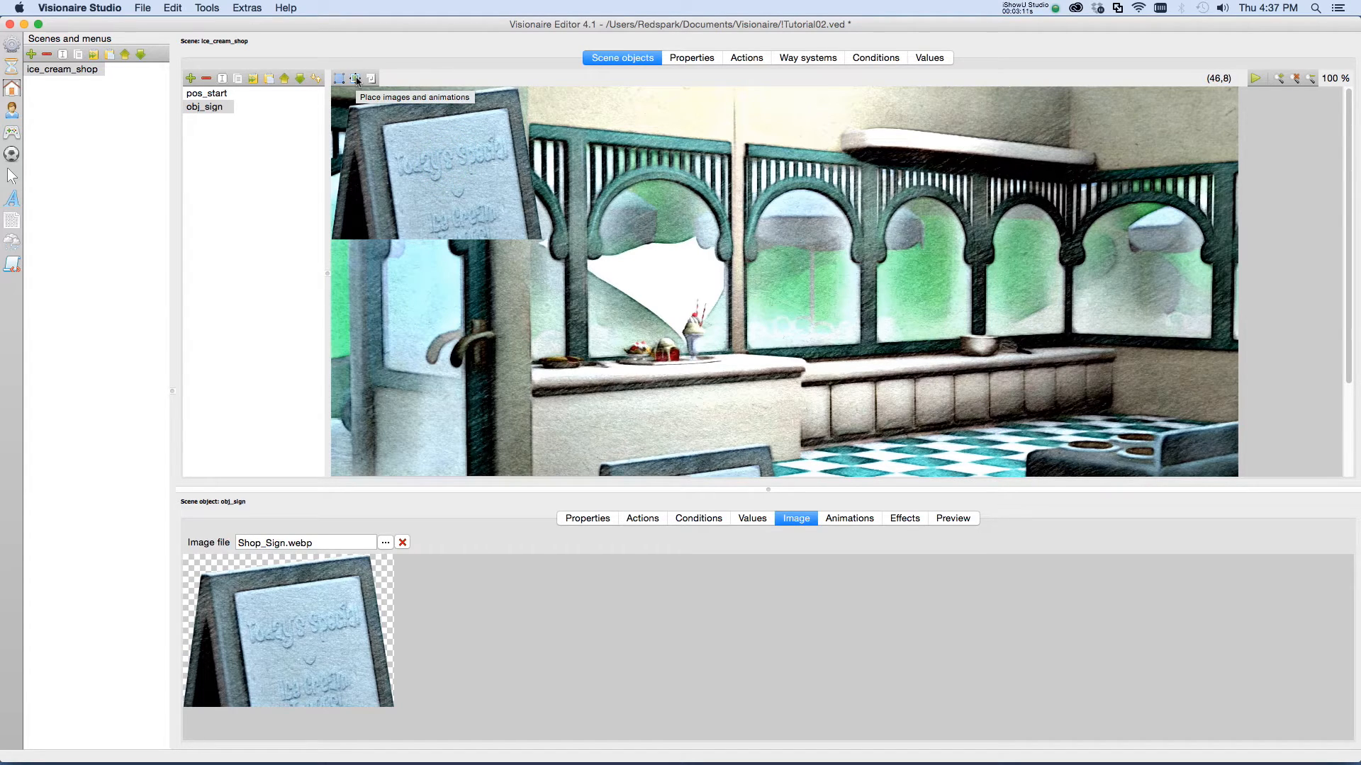
{"action": "left_click", "coordinate": [357, 79]}
{"action": "left_click_drag", "start_coordinate": [432, 156], "coordinate": [683, 387]}
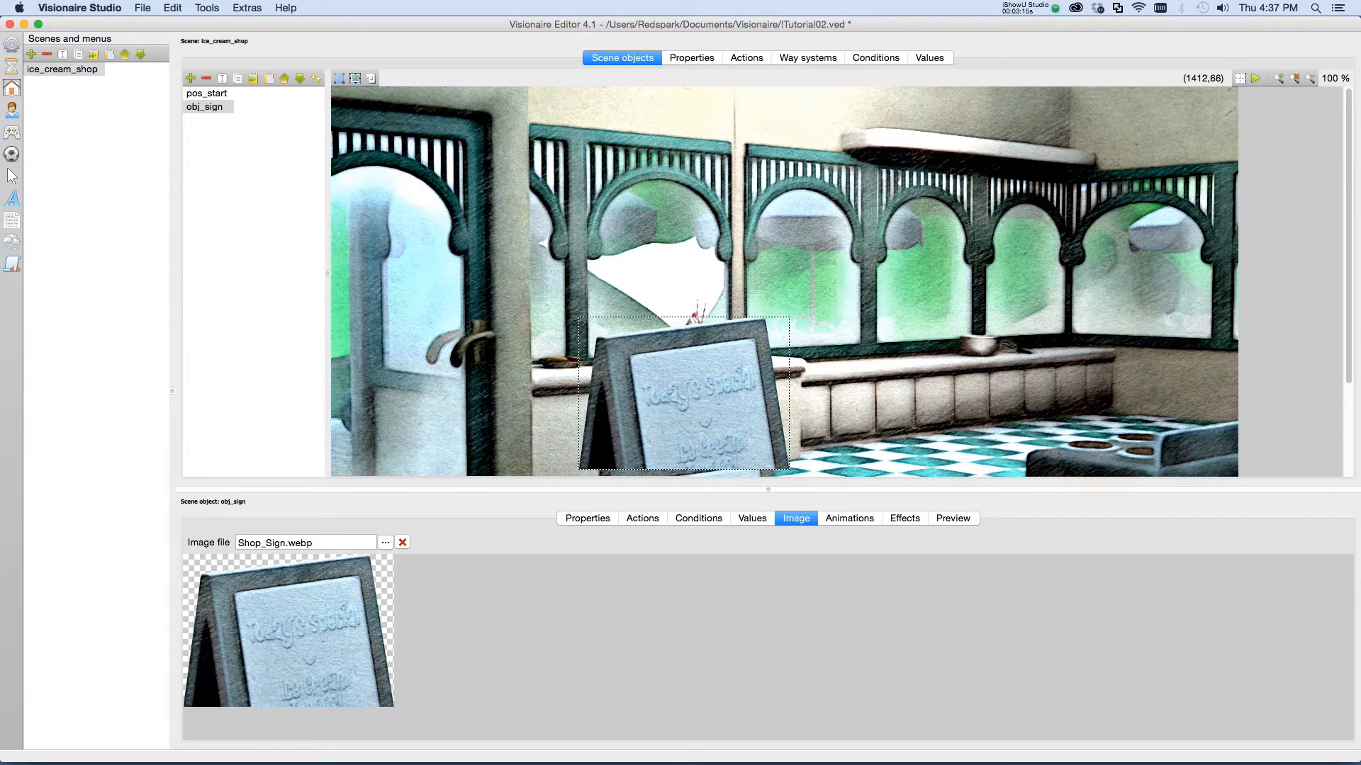
{"action": "scroll", "coordinate": [702, 340], "scroll_direction": "down", "scroll_amount": 3}
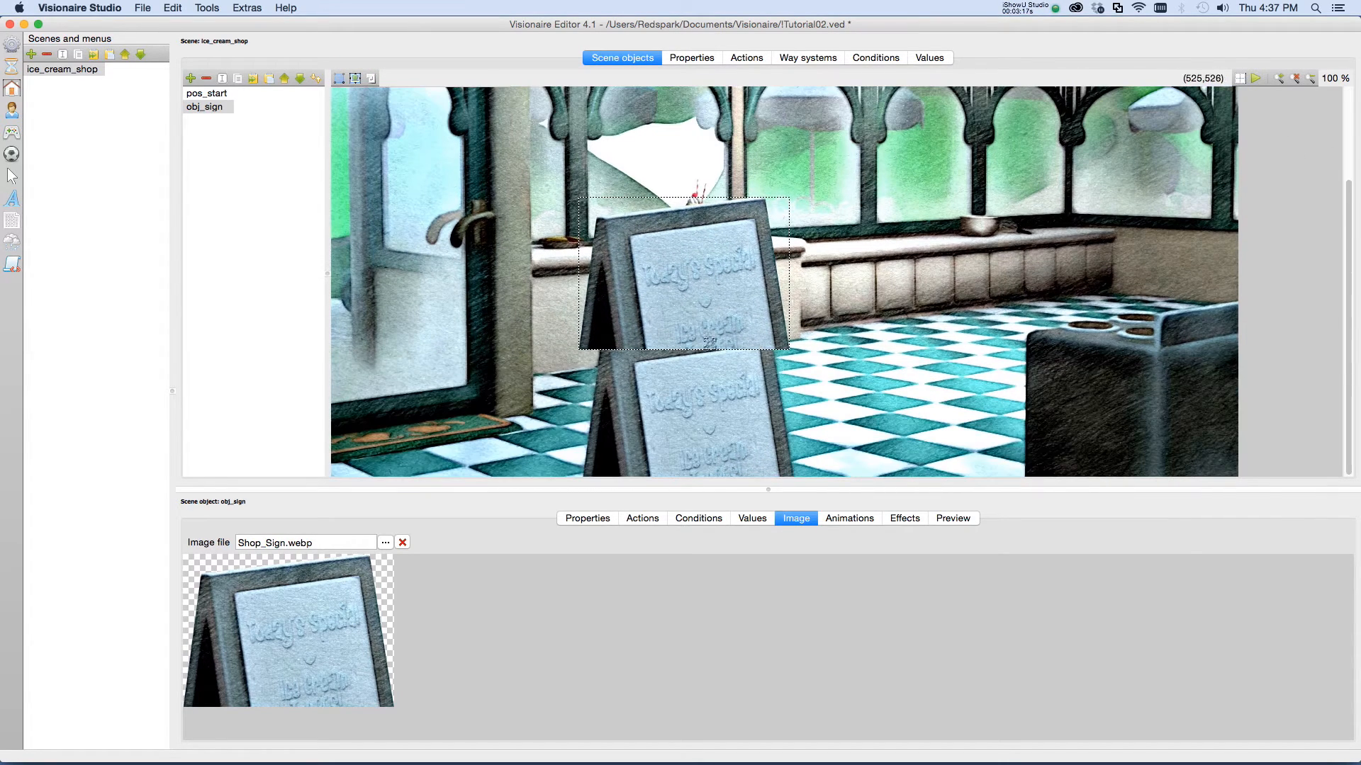
{"action": "left_click_drag", "start_coordinate": [705, 276], "coordinate": [711, 403]}
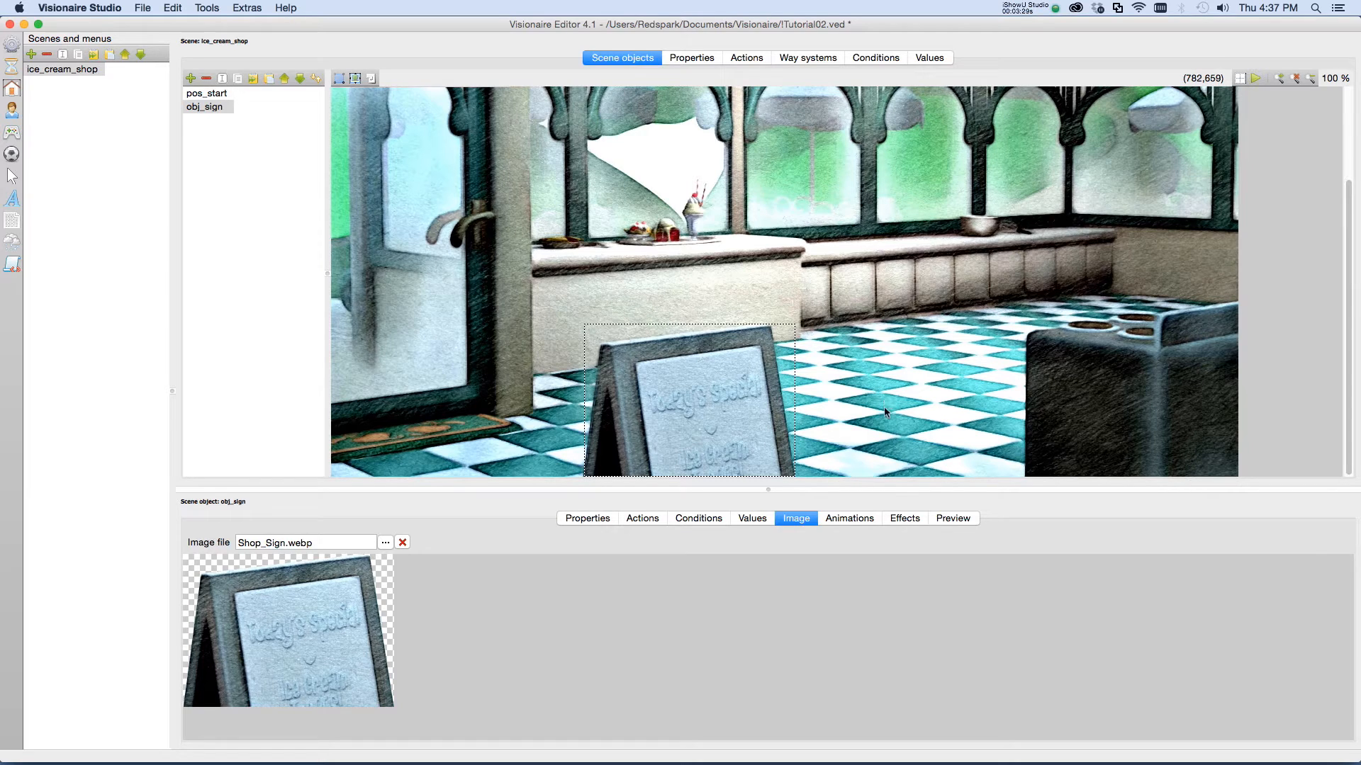
Check the sign's alignment by varying its preview visibility, and set its X position to 355.
{"action": "left_click", "coordinate": [951, 520]}
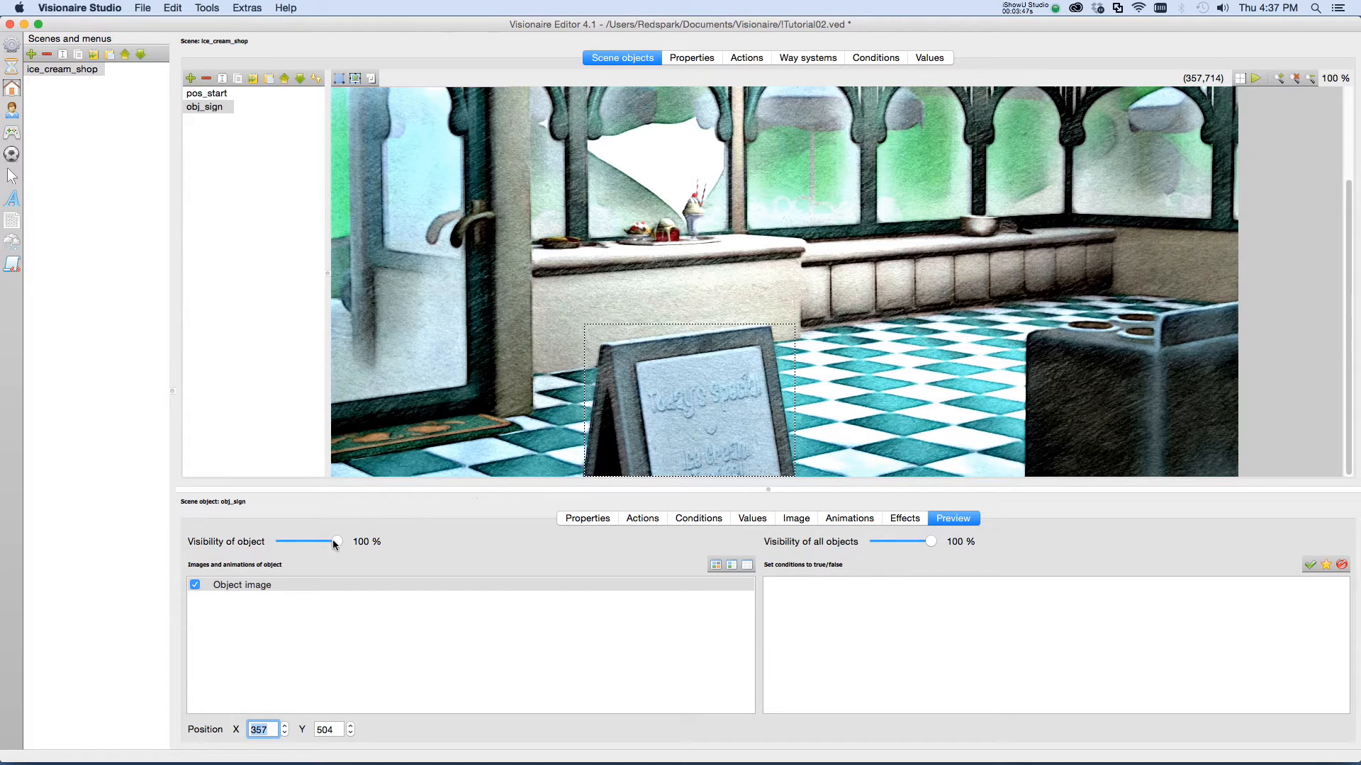
{"action": "left_click_drag", "start_coordinate": [336, 543], "coordinate": [433, 537]}
{"action": "left_click", "coordinate": [284, 735]}
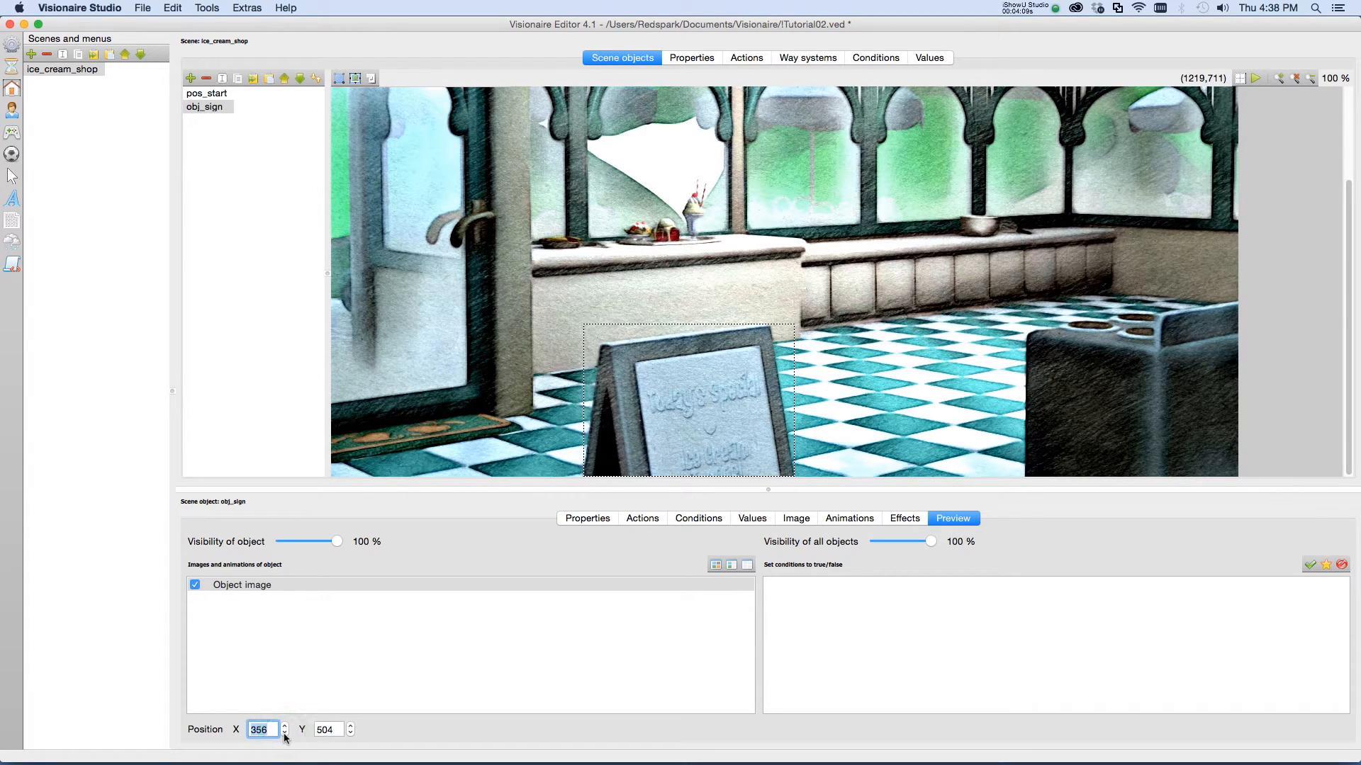
{"action": "left_click", "coordinate": [285, 735]}
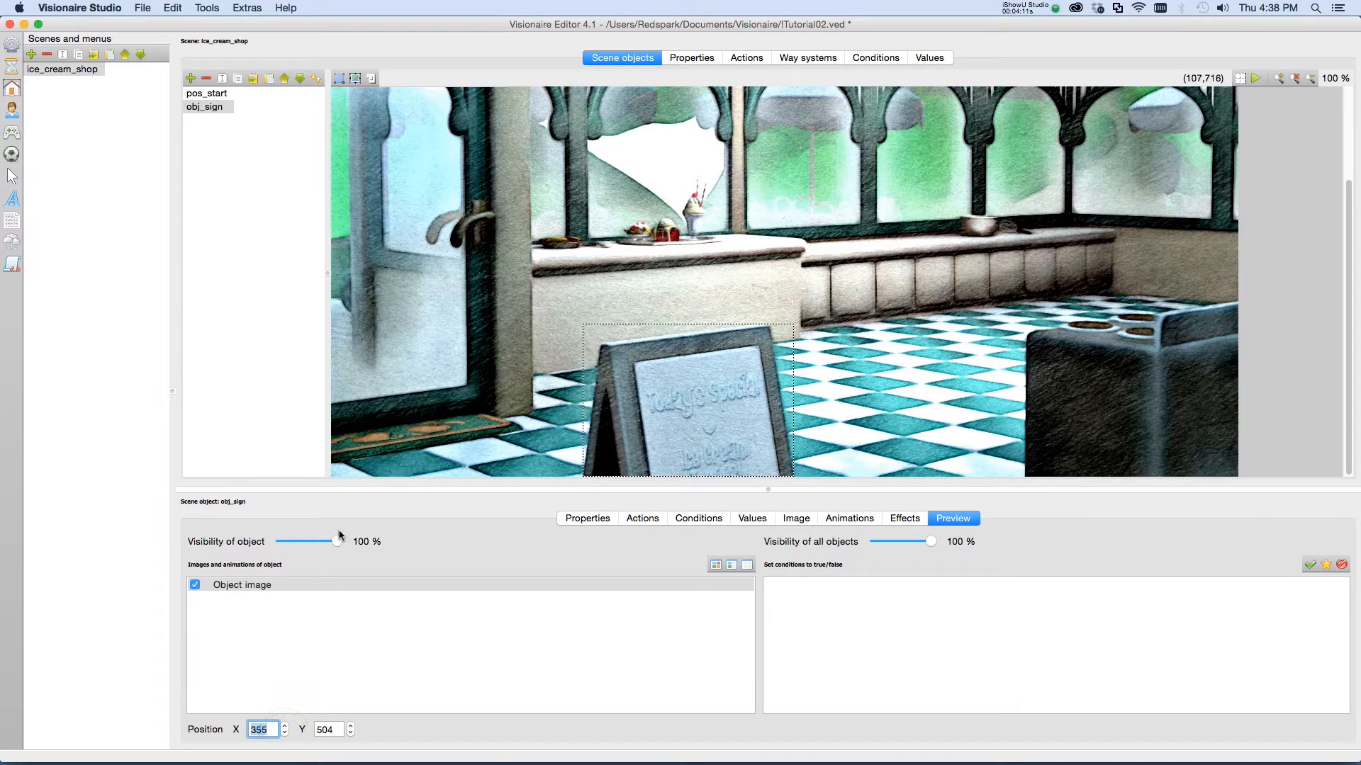
{"action": "mouse_move", "coordinate": [337, 540]}
{"action": "left_mouse_down"}
{"action": "mouse_move", "coordinate": [282, 539]}
{"action": "mouse_move", "coordinate": [398, 534]}
{"action": "mouse_move", "coordinate": [238, 543]}
{"action": "mouse_move", "coordinate": [389, 525]}
{"action": "mouse_move", "coordinate": [324, 528]}
{"action": "mouse_move", "coordinate": [338, 540]}
{"action": "left_mouse_up"}
Set the object center of obj_sign to 720, at the bottom edge of the scene.
{"action": "left_click", "coordinate": [595, 521]}
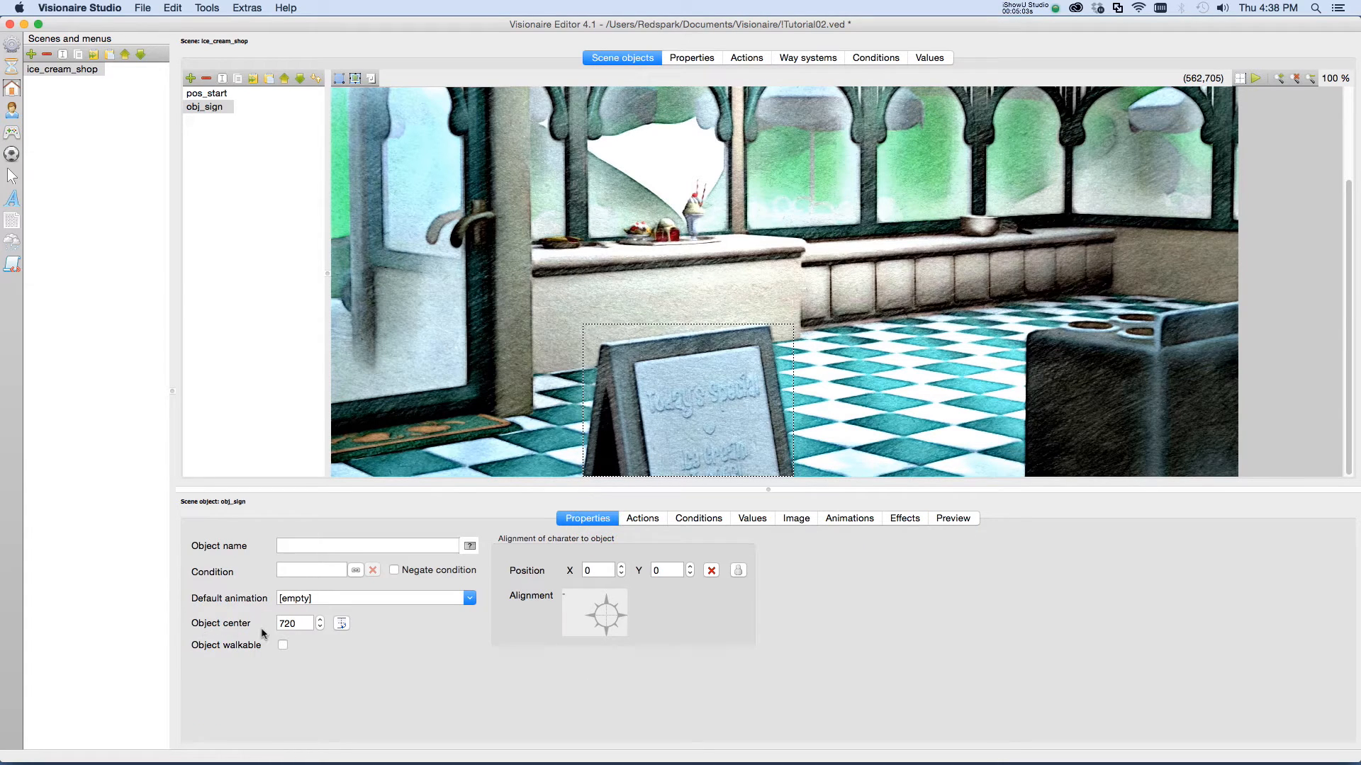
{"action": "left_click", "coordinate": [342, 624]}
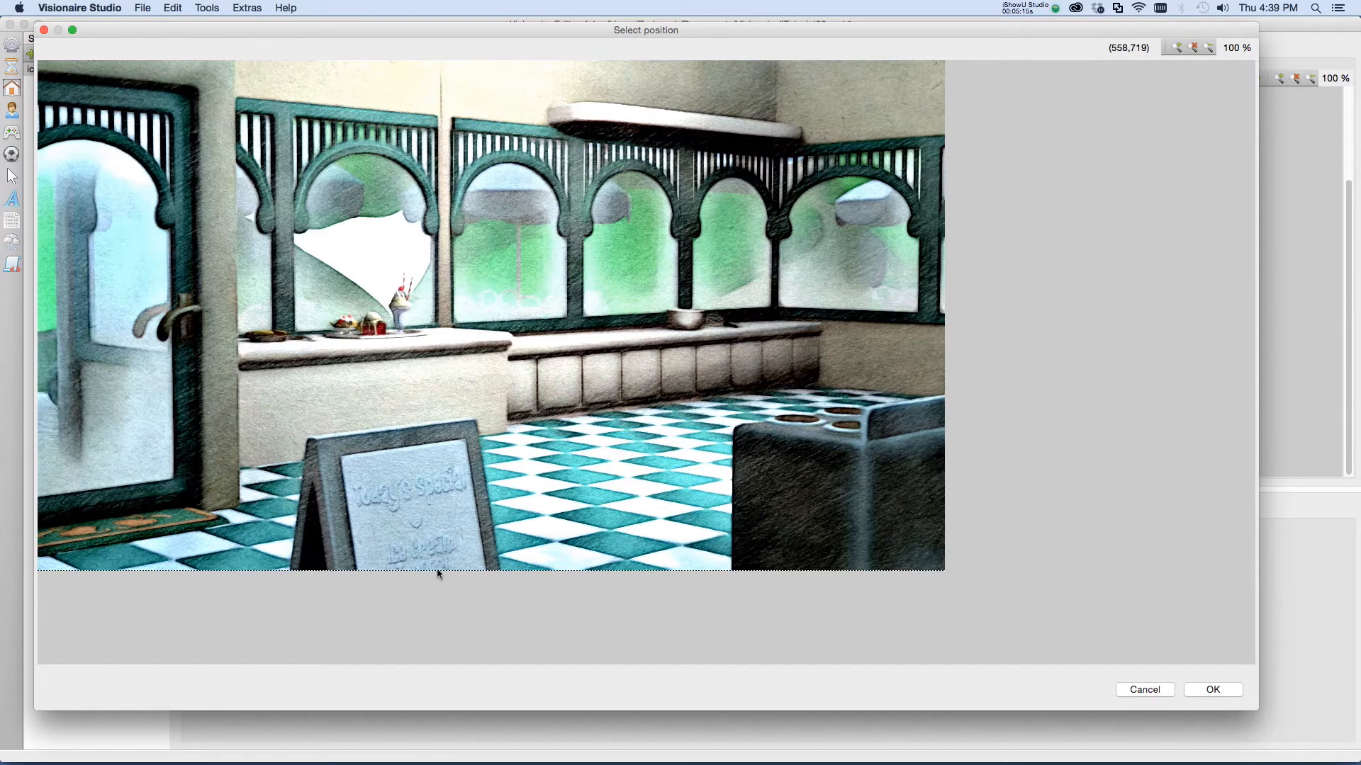
{"action": "left_click", "coordinate": [387, 568]}
{"action": "left_click", "coordinate": [1212, 689]}
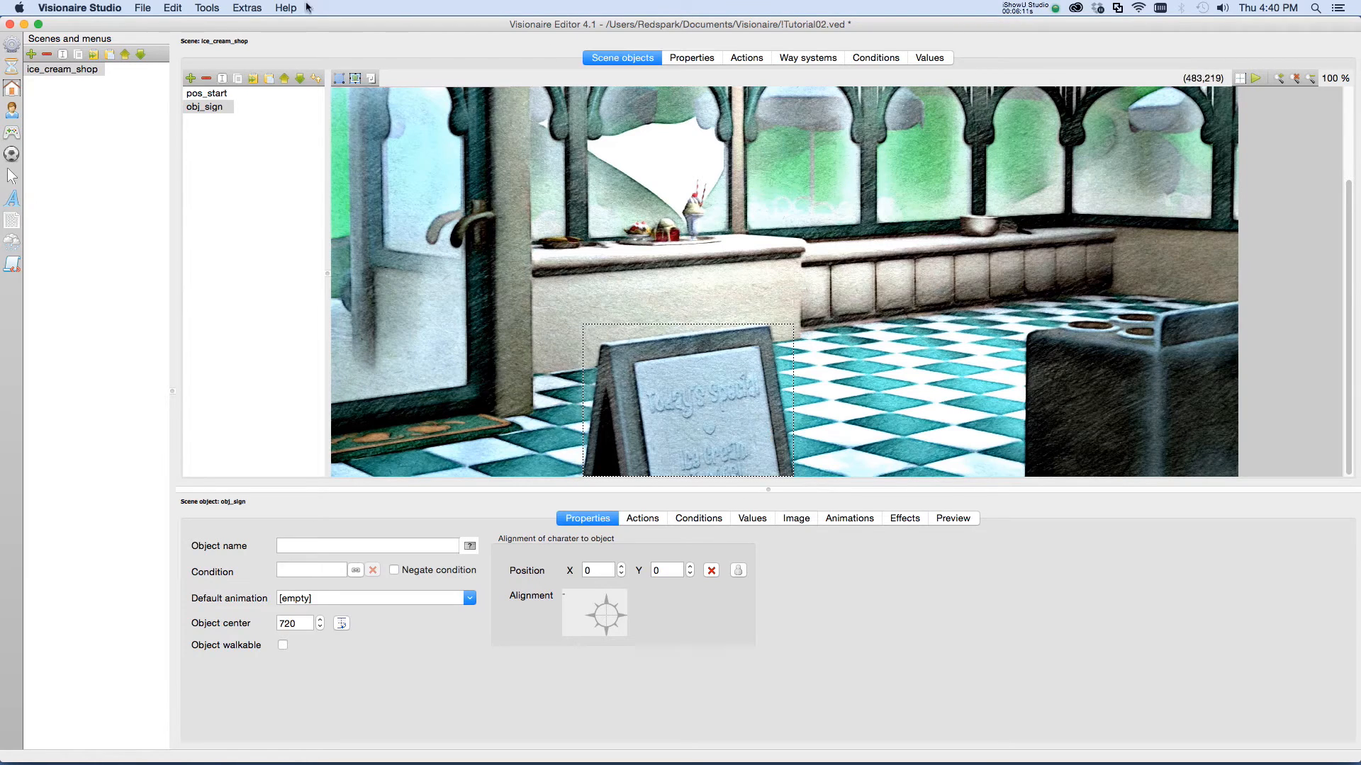
Save and run the game, and walk the chef past both sides of the sign to test its layering.
{"action": "left_click", "coordinate": [140, 9]}
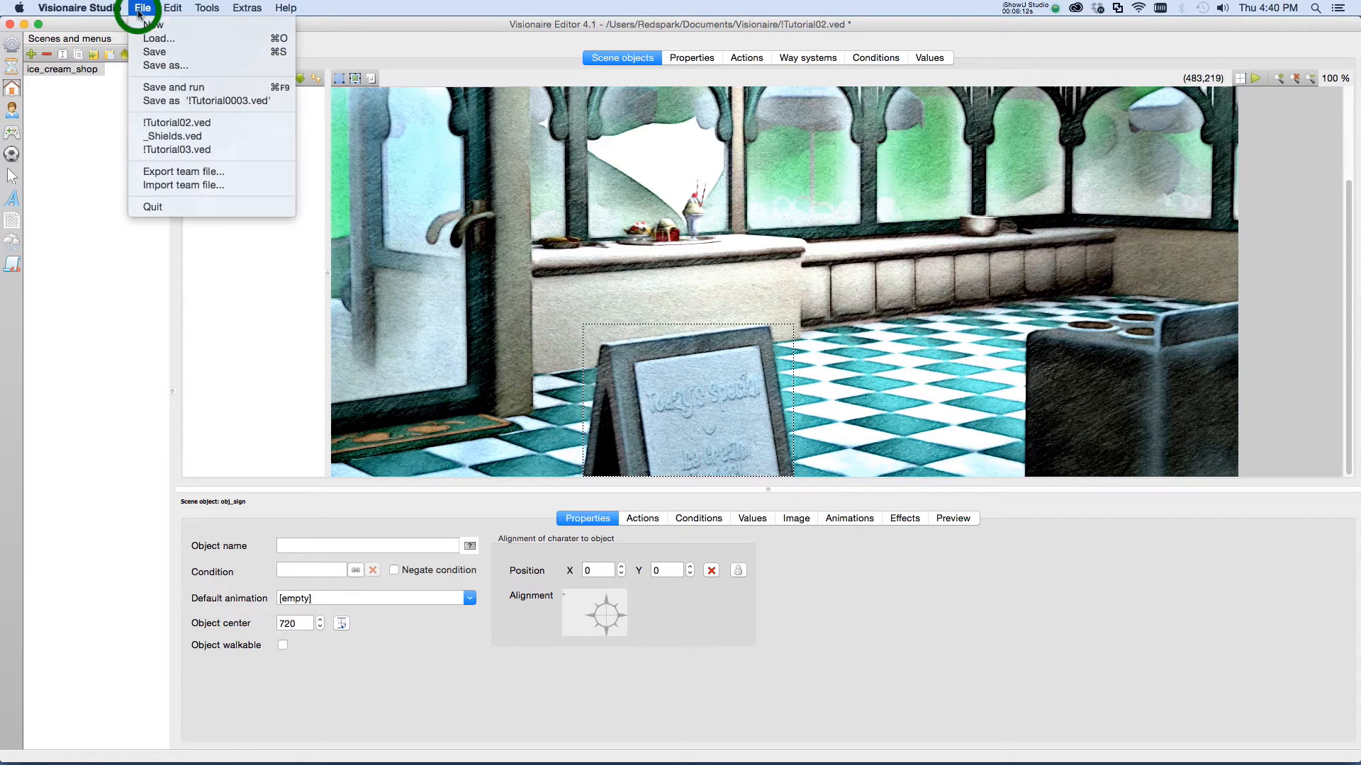
{"action": "left_click", "coordinate": [156, 88]}
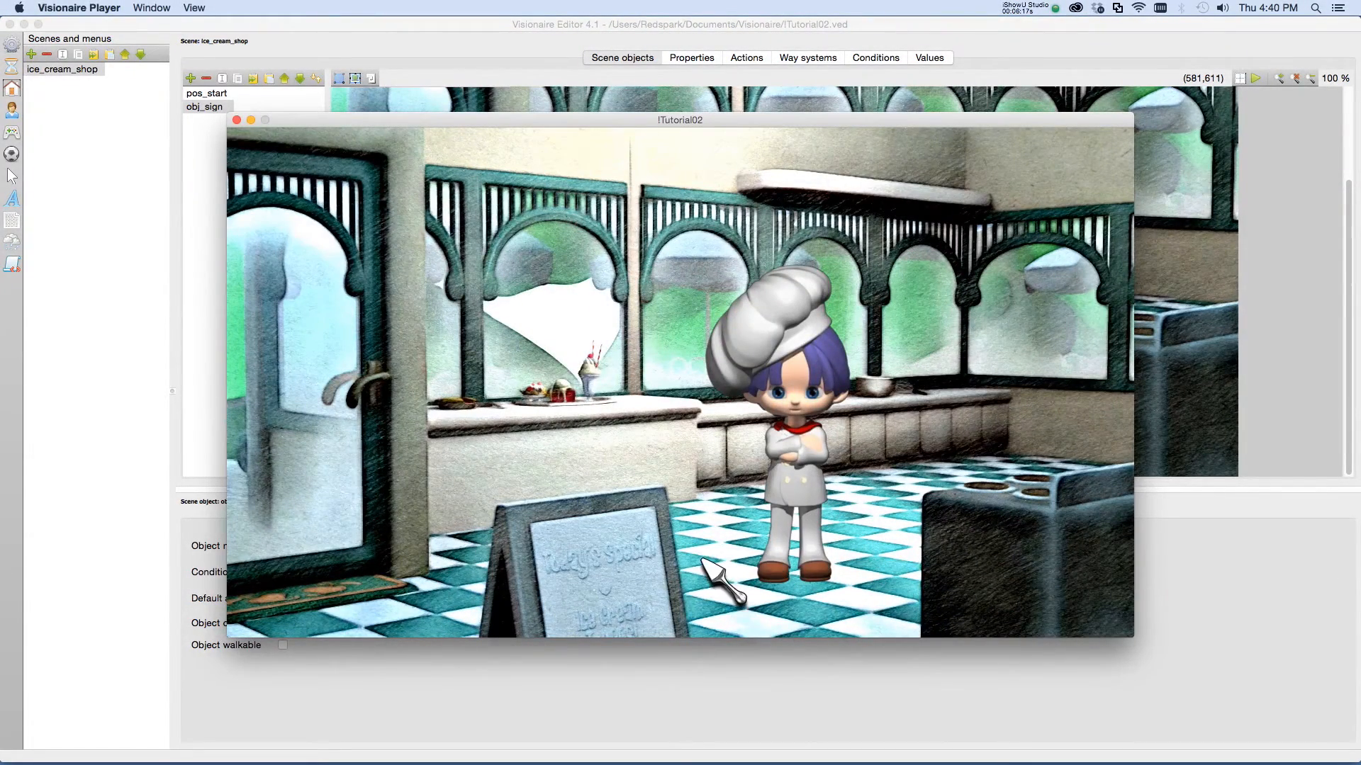
{"action": "left_click", "coordinate": [521, 567]}
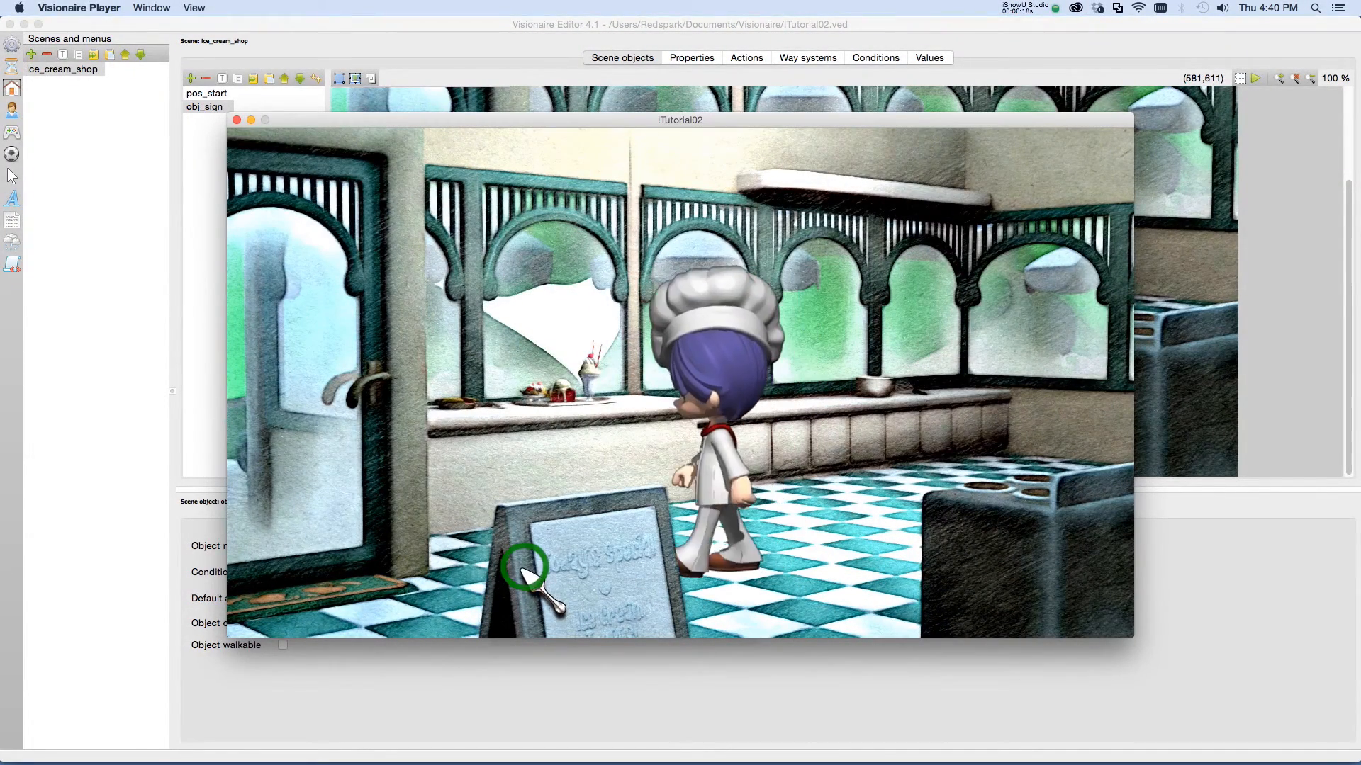
{"action": "left_click", "coordinate": [455, 605]}
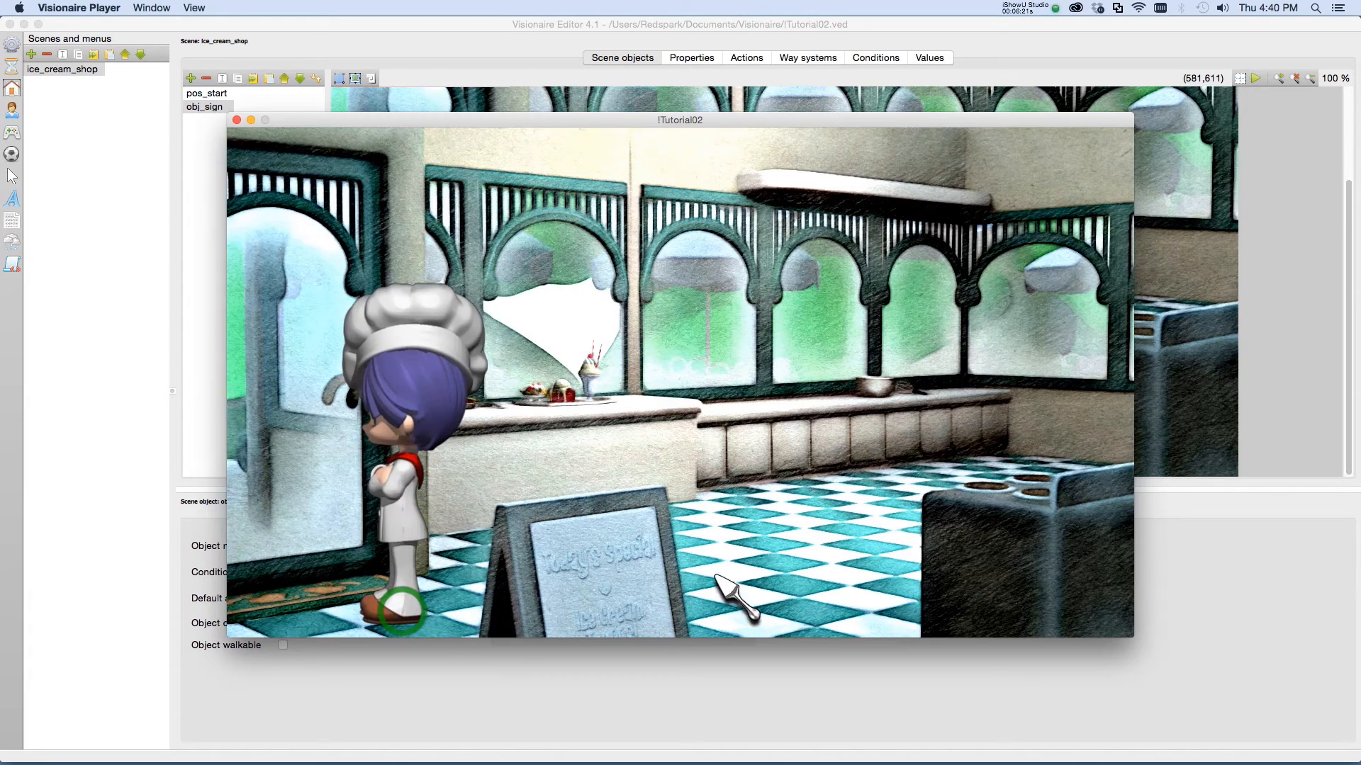
{"action": "left_click", "coordinate": [753, 573]}
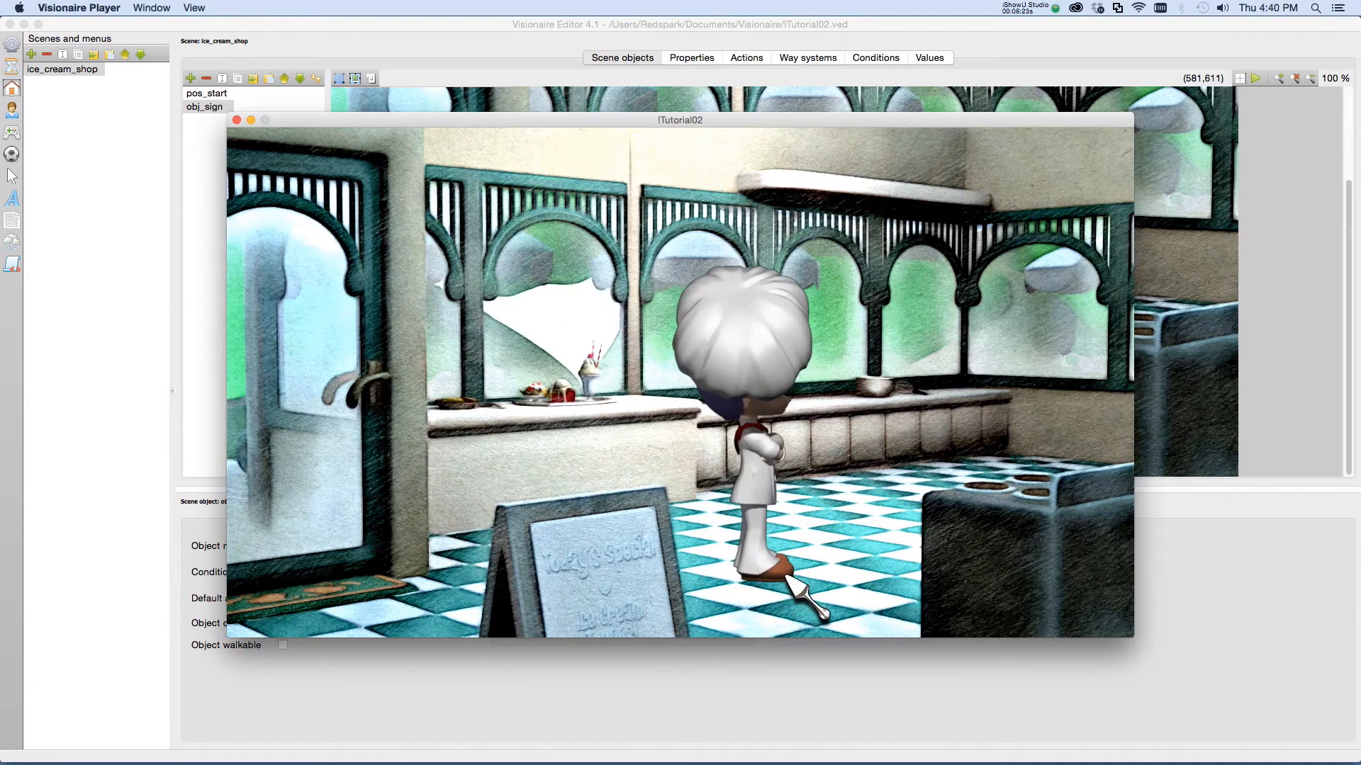
{"action": "left_click", "coordinate": [720, 630]}
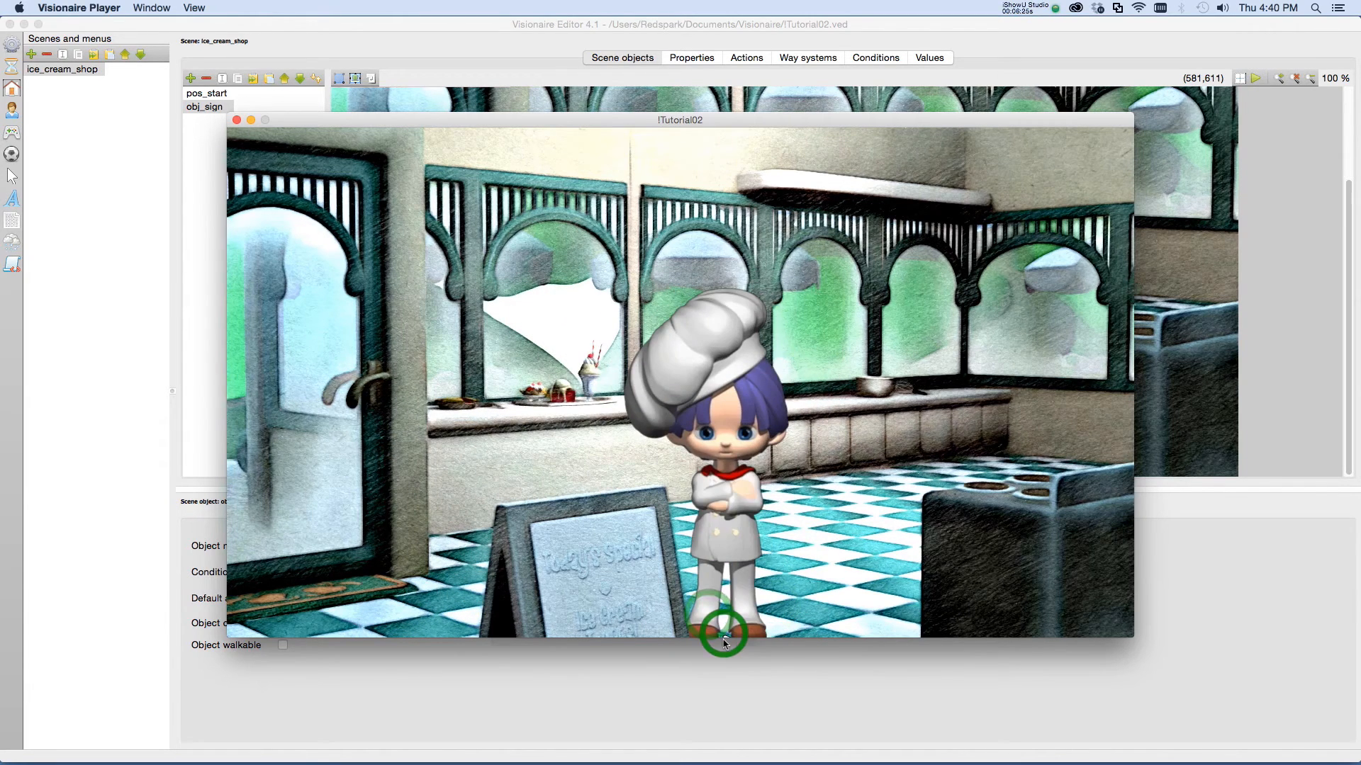
{"action": "left_click", "coordinate": [583, 596]}
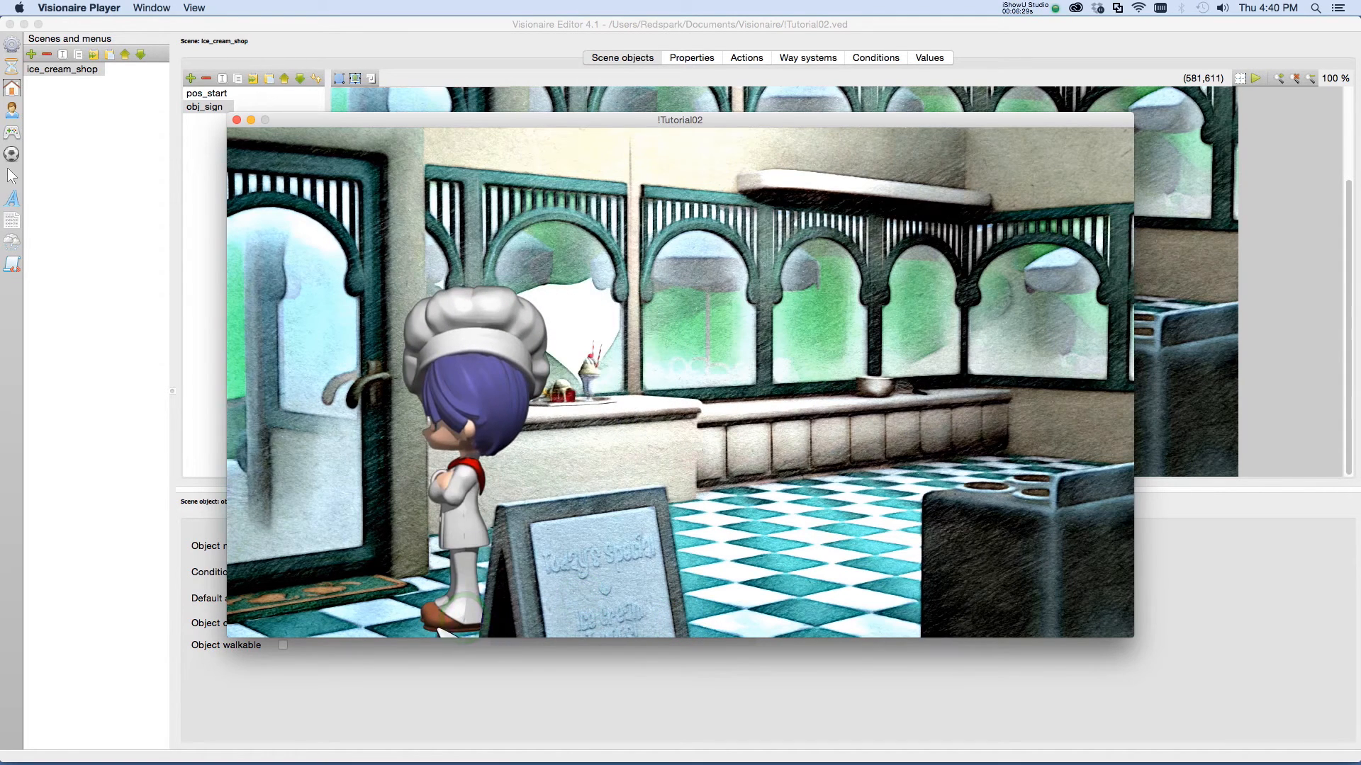
Walk the chef behind the sign and back across the floor to recheck its layering, and close the running game.
{"action": "left_click", "coordinate": [389, 632]}
{"action": "left_click", "coordinate": [445, 600]}
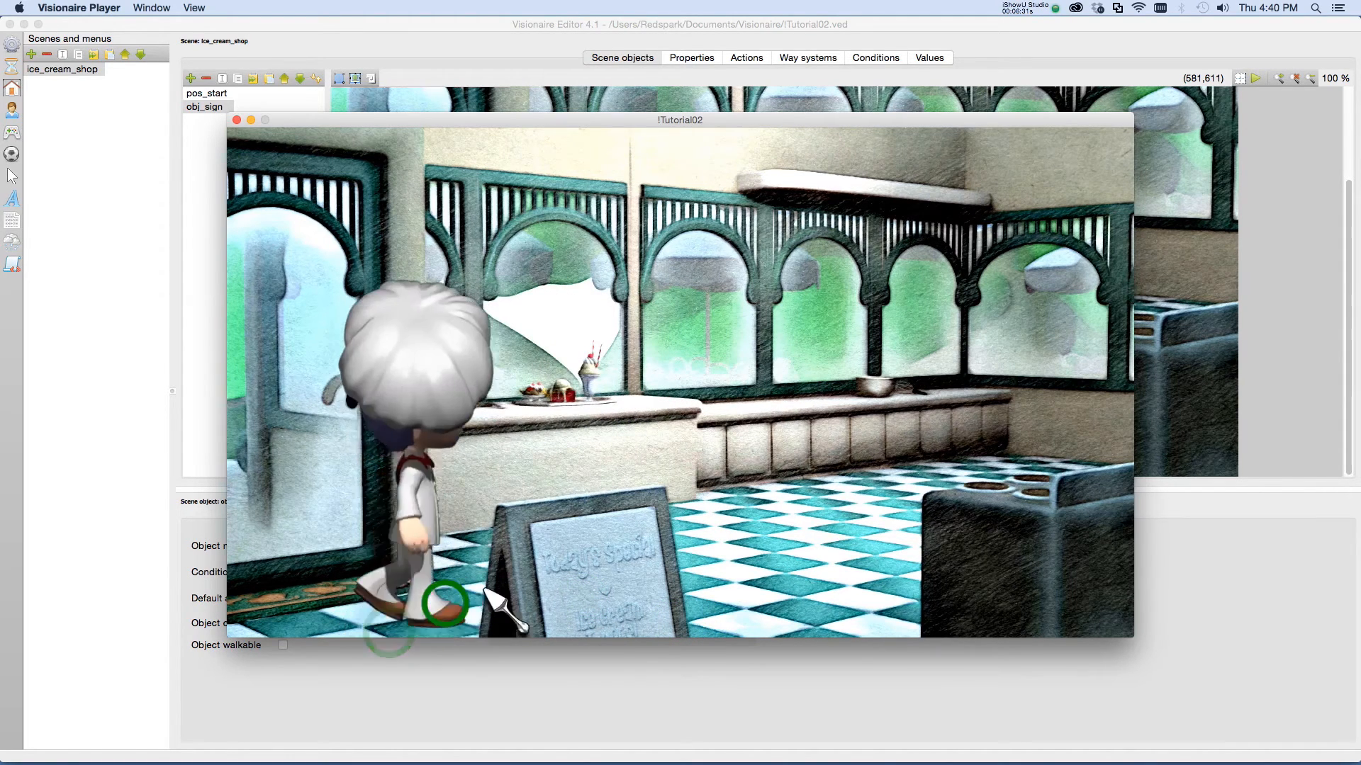
{"action": "left_click", "coordinate": [680, 560]}
{"action": "left_click", "coordinate": [753, 619]}
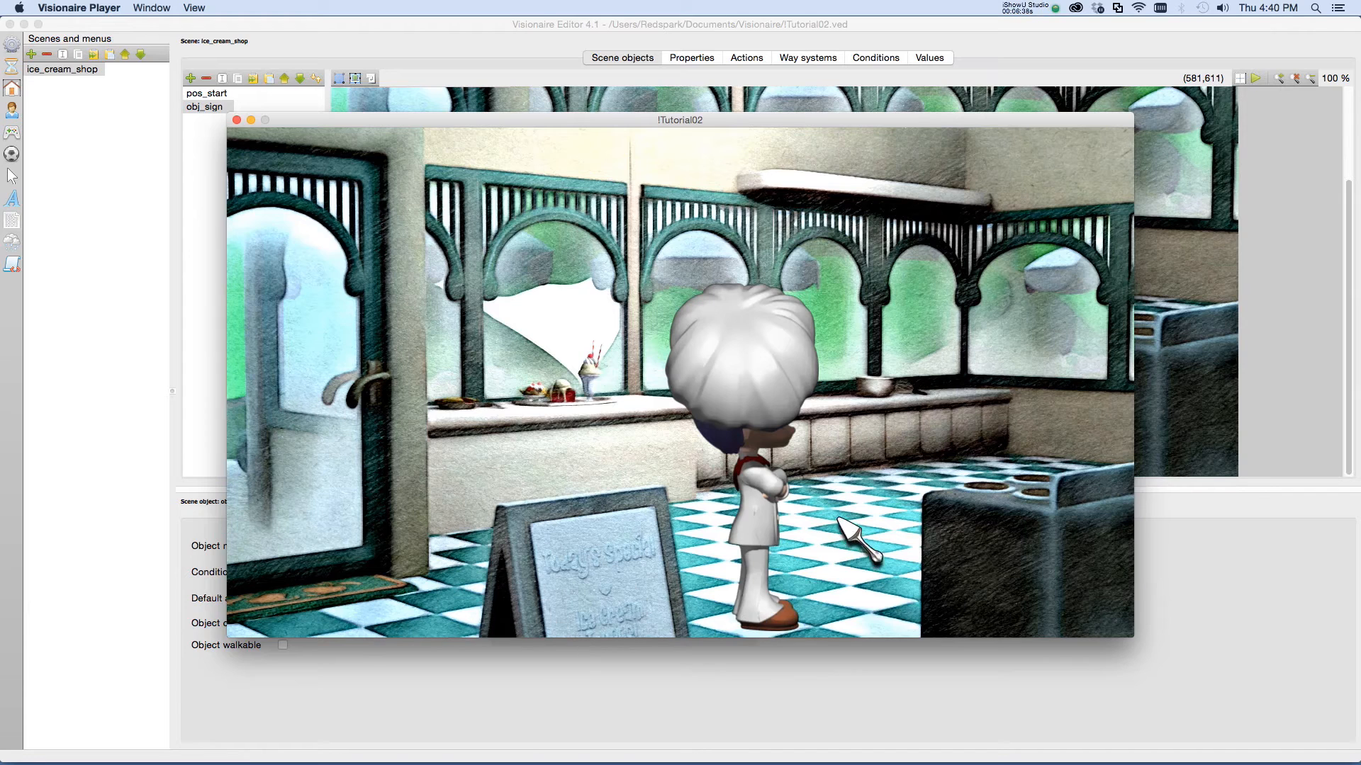
{"action": "left_click", "coordinate": [237, 120]}
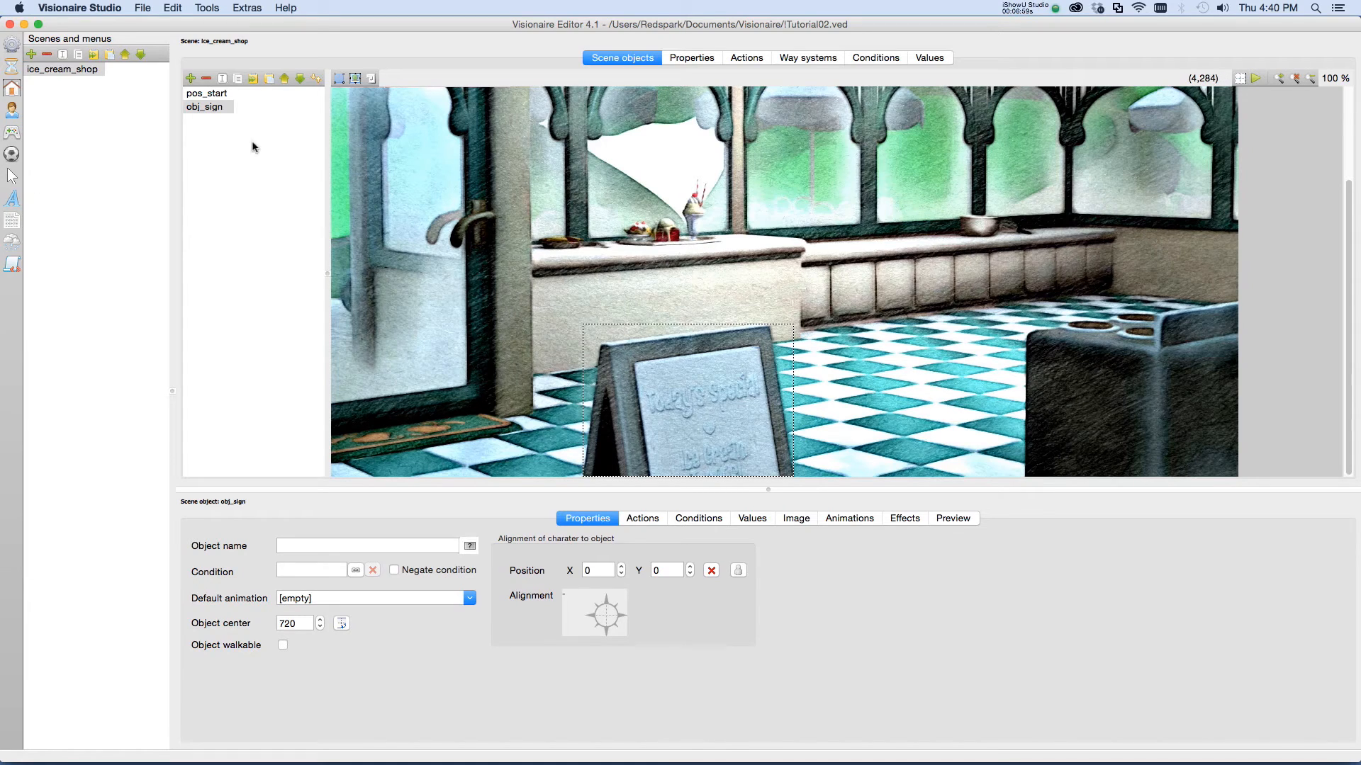
Add another scene object to the ice_cream_shop scene and name it obj_stove.
{"action": "left_click", "coordinate": [190, 78]}
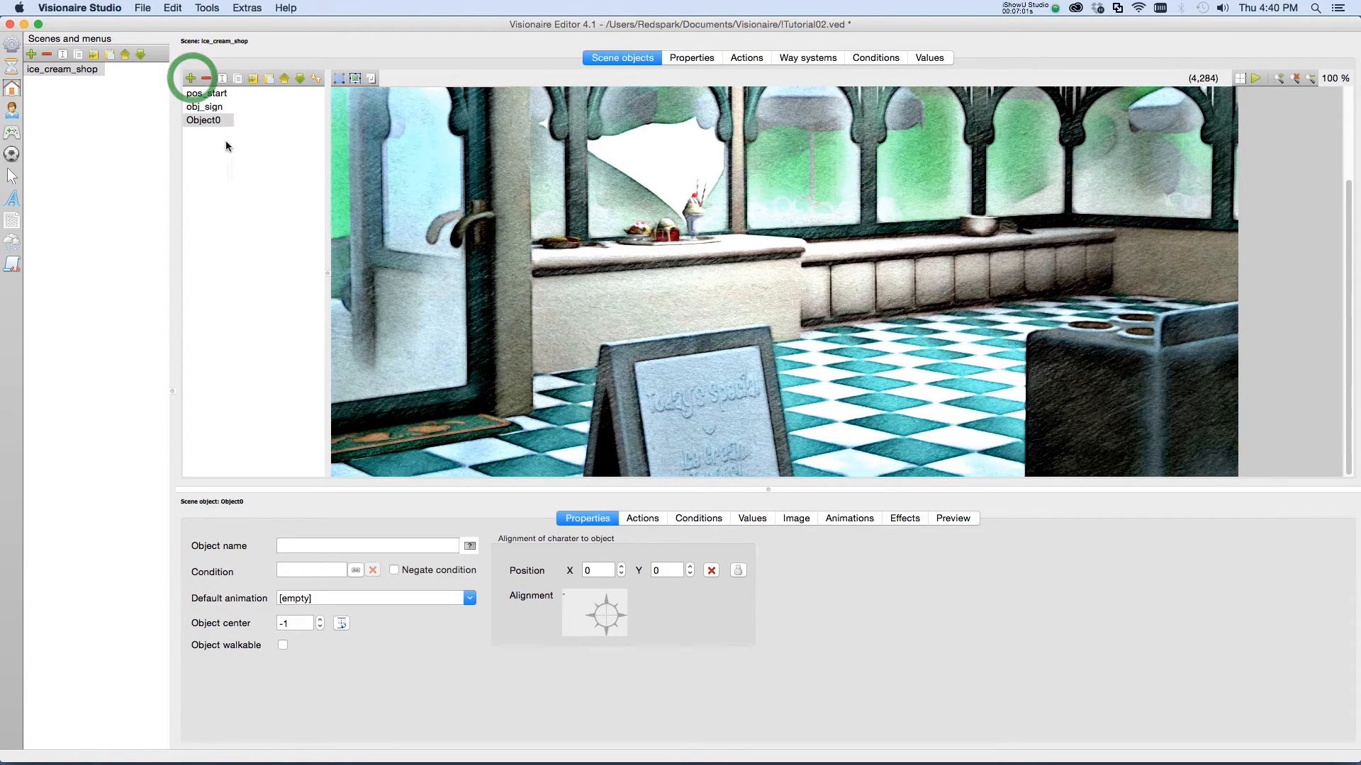
{"action": "left_click", "coordinate": [223, 78]}
{"action": "key", "text": "Delete"}
{"action": "key", "text": "Delete"}
{"action": "key", "text": "Delete"}
{"action": "key", "text": "Delete"}
{"action": "key", "text": "Delete"}
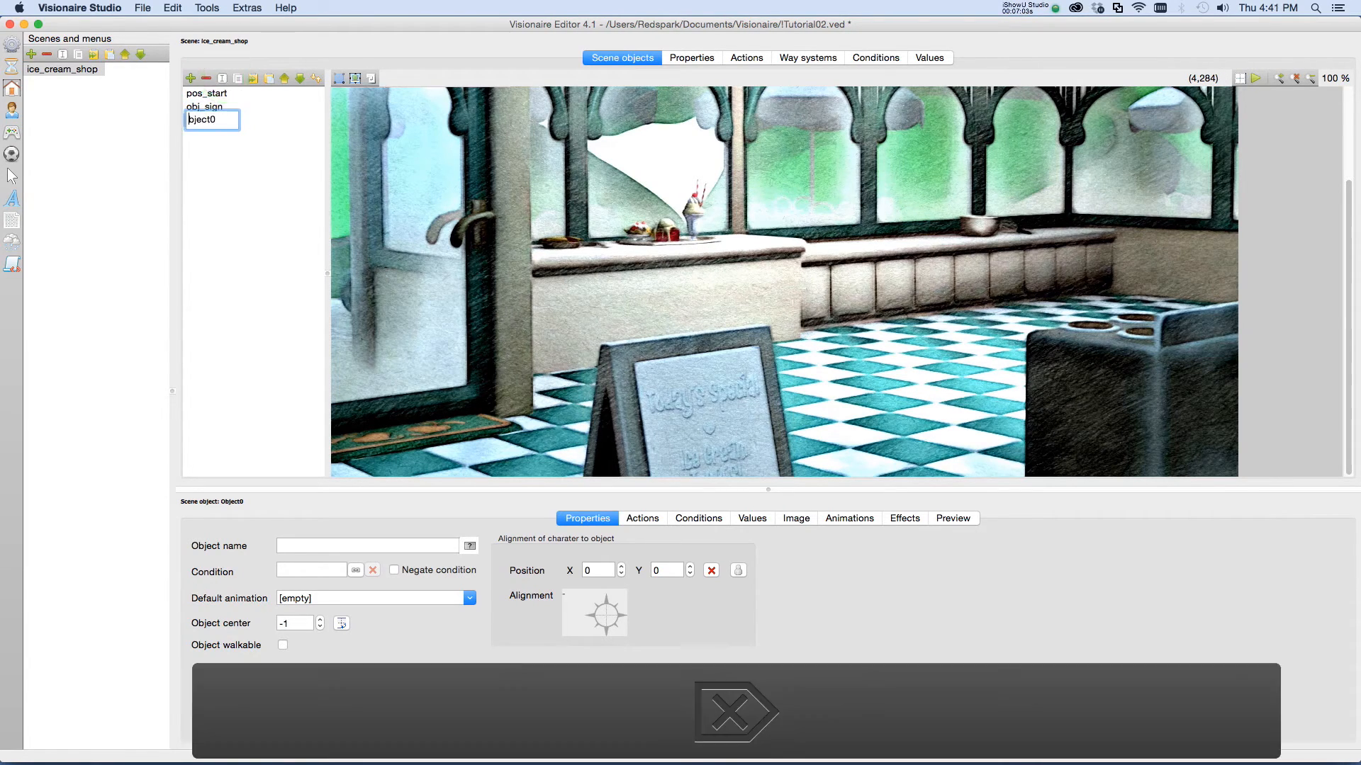
{"action": "key", "text": "Delete"}
{"action": "key", "text": "Delete"}
{"action": "type", "text": "obj"}
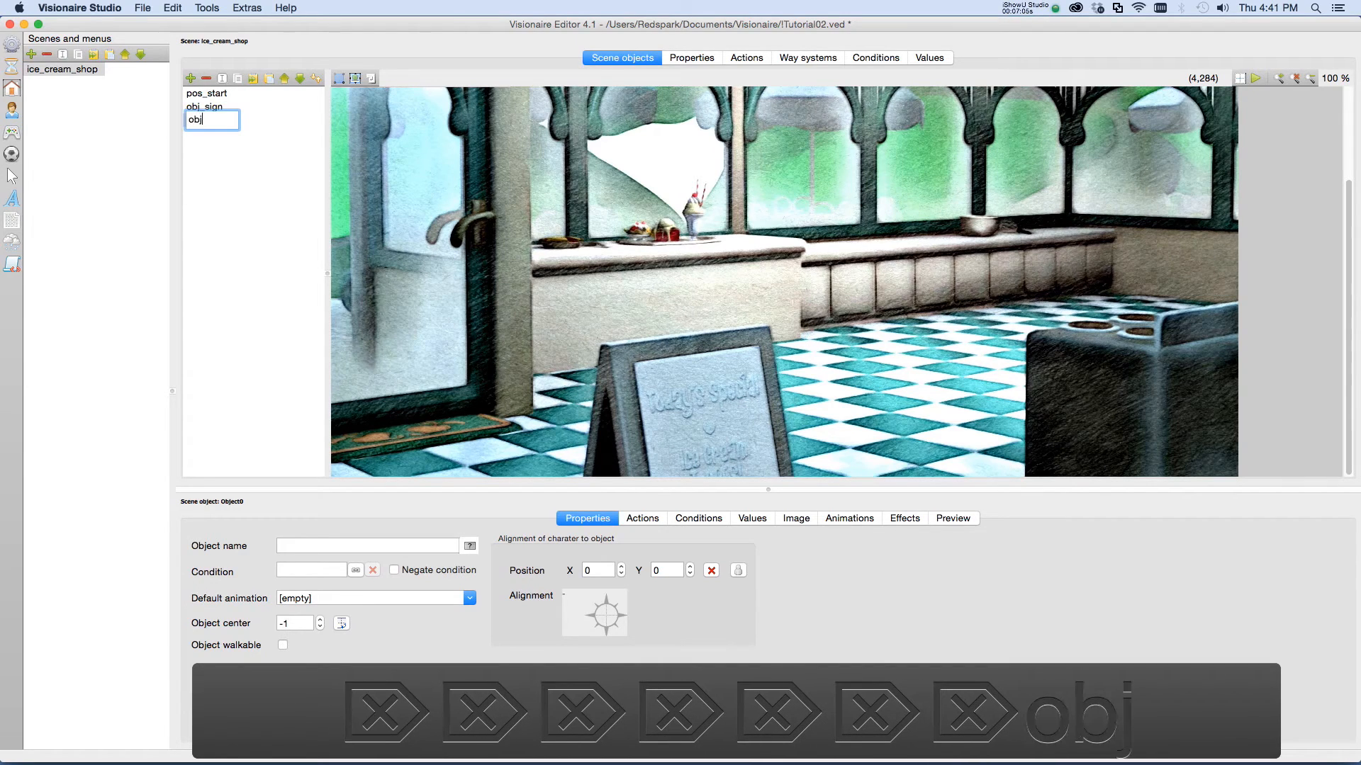
{"action": "type", "text": "_stove"}
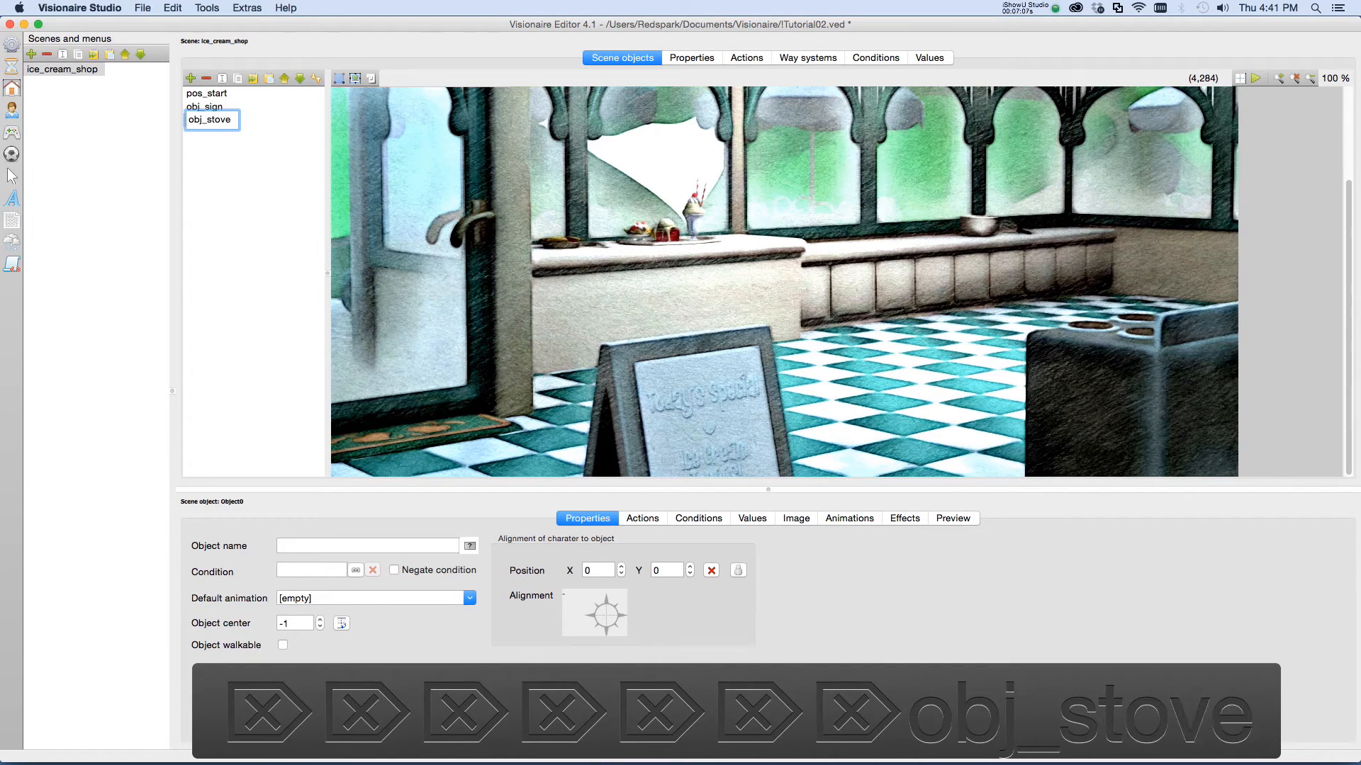
{"action": "key", "text": "Return"}
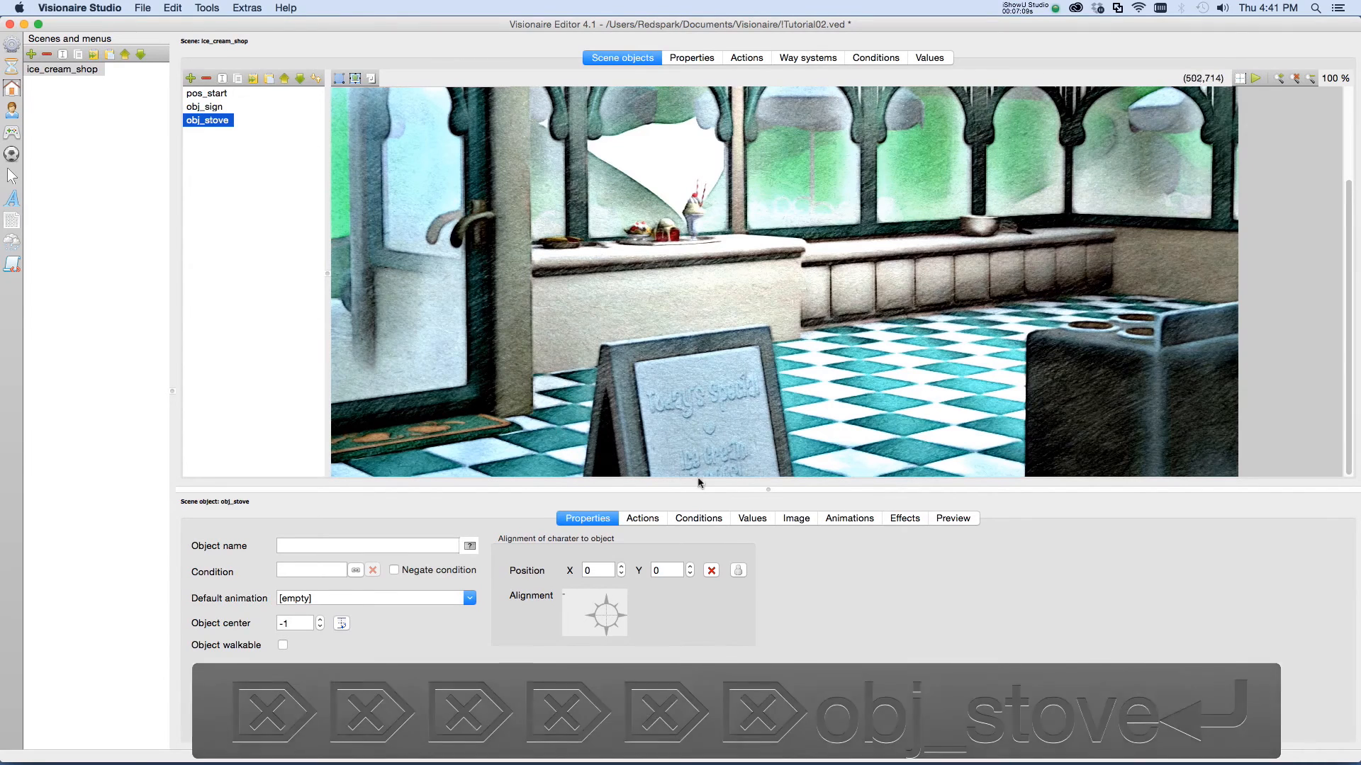
Assign Shop_Stove.webp from the scenes/Shop folder as the image of obj_stove.
{"action": "left_click", "coordinate": [795, 518]}
{"action": "left_click", "coordinate": [385, 545]}
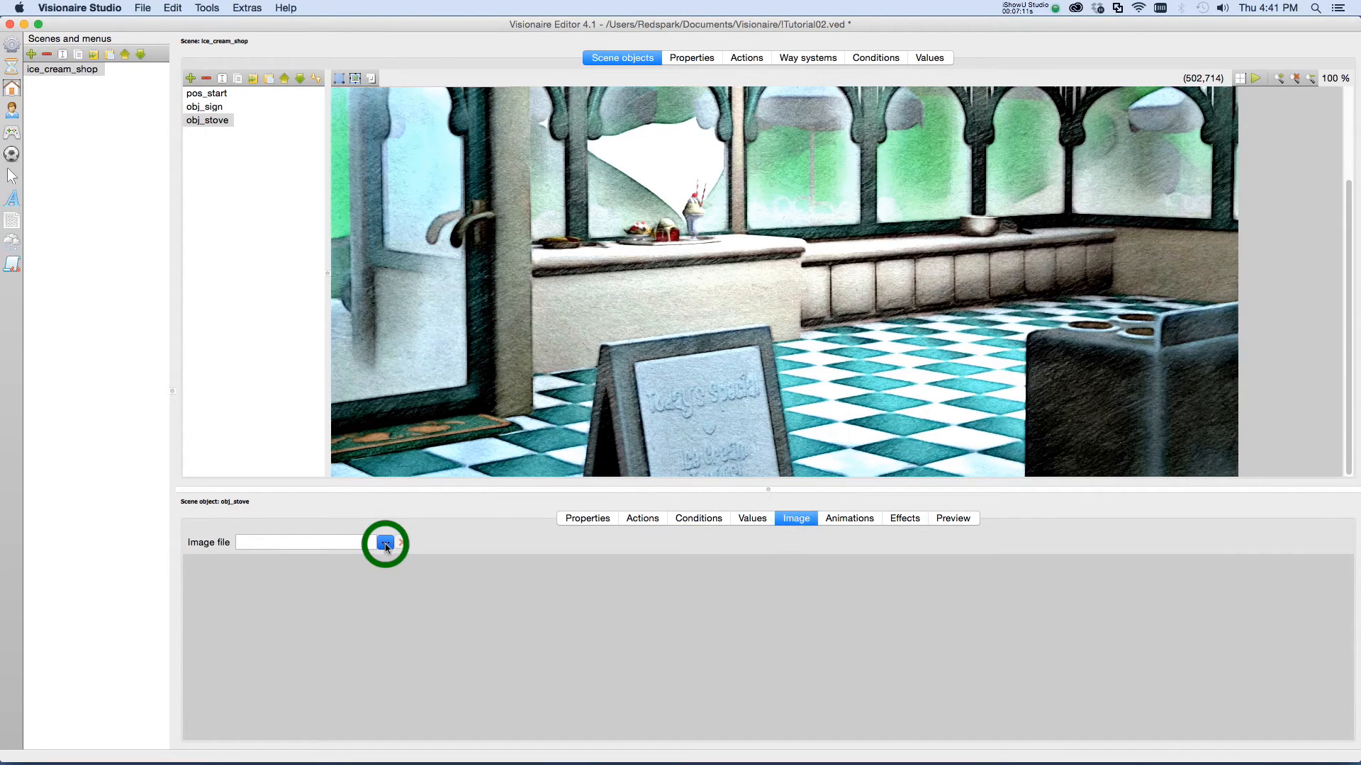
{"action": "left_click", "coordinate": [871, 97]}
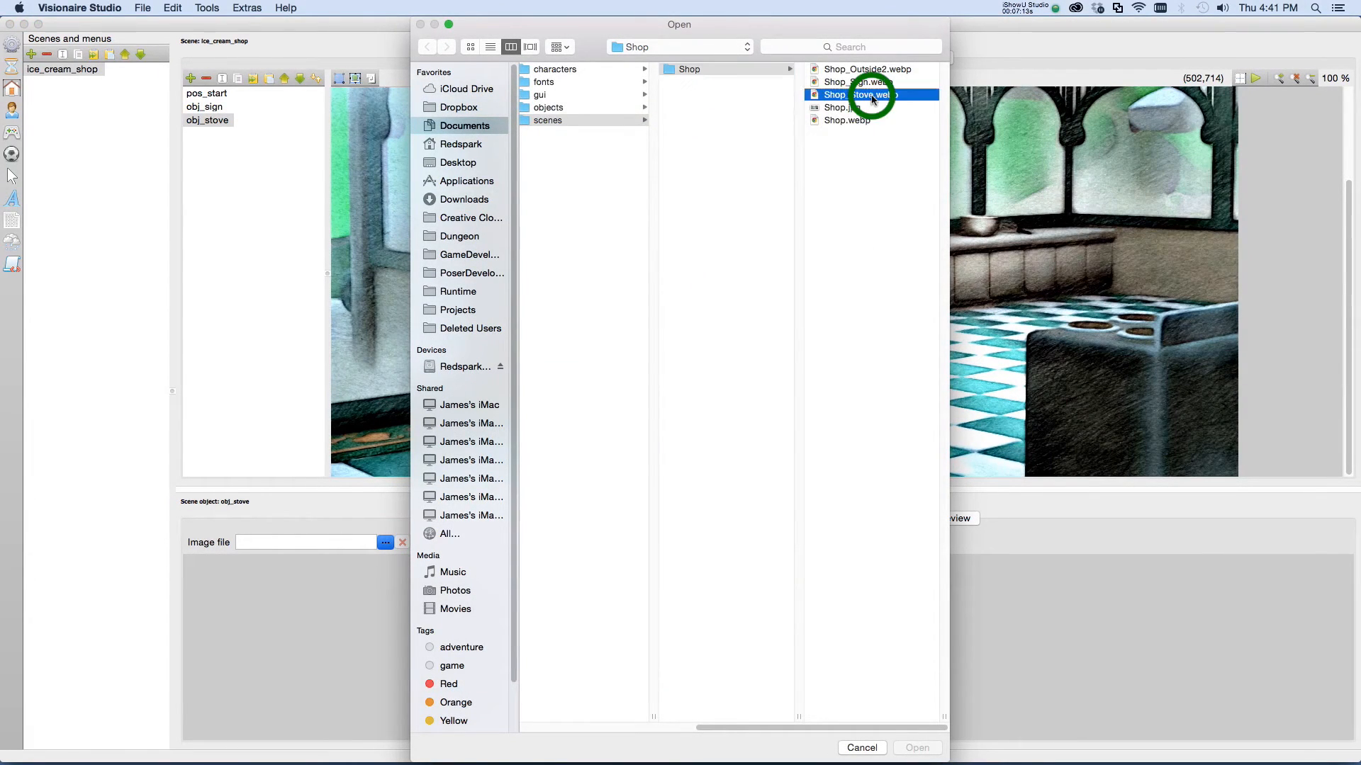
{"action": "left_click", "coordinate": [925, 748]}
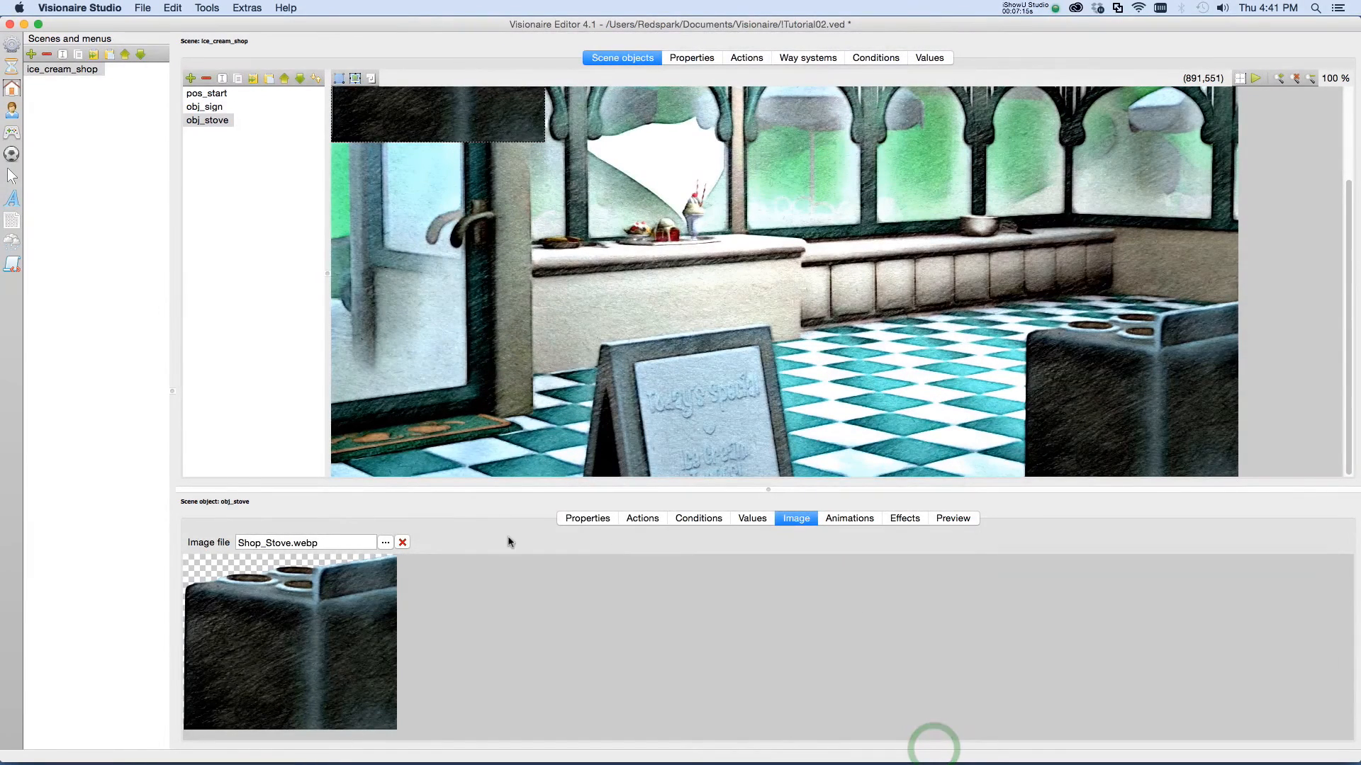
Place the stove image over the painted stove in the scene, at about X 977, Y 472.
{"action": "scroll", "coordinate": [1293, 195], "scroll_direction": "up", "scroll_amount": 4}
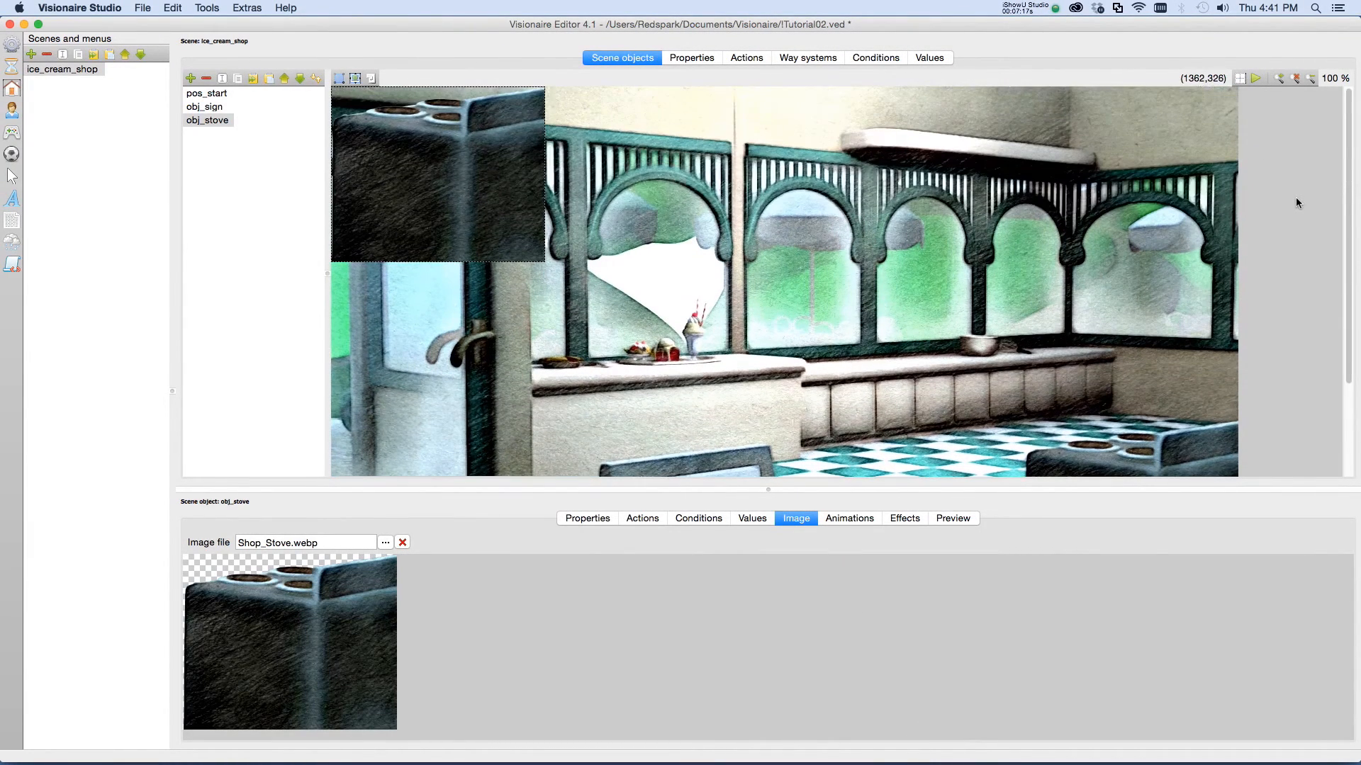
{"action": "left_click", "coordinate": [355, 78]}
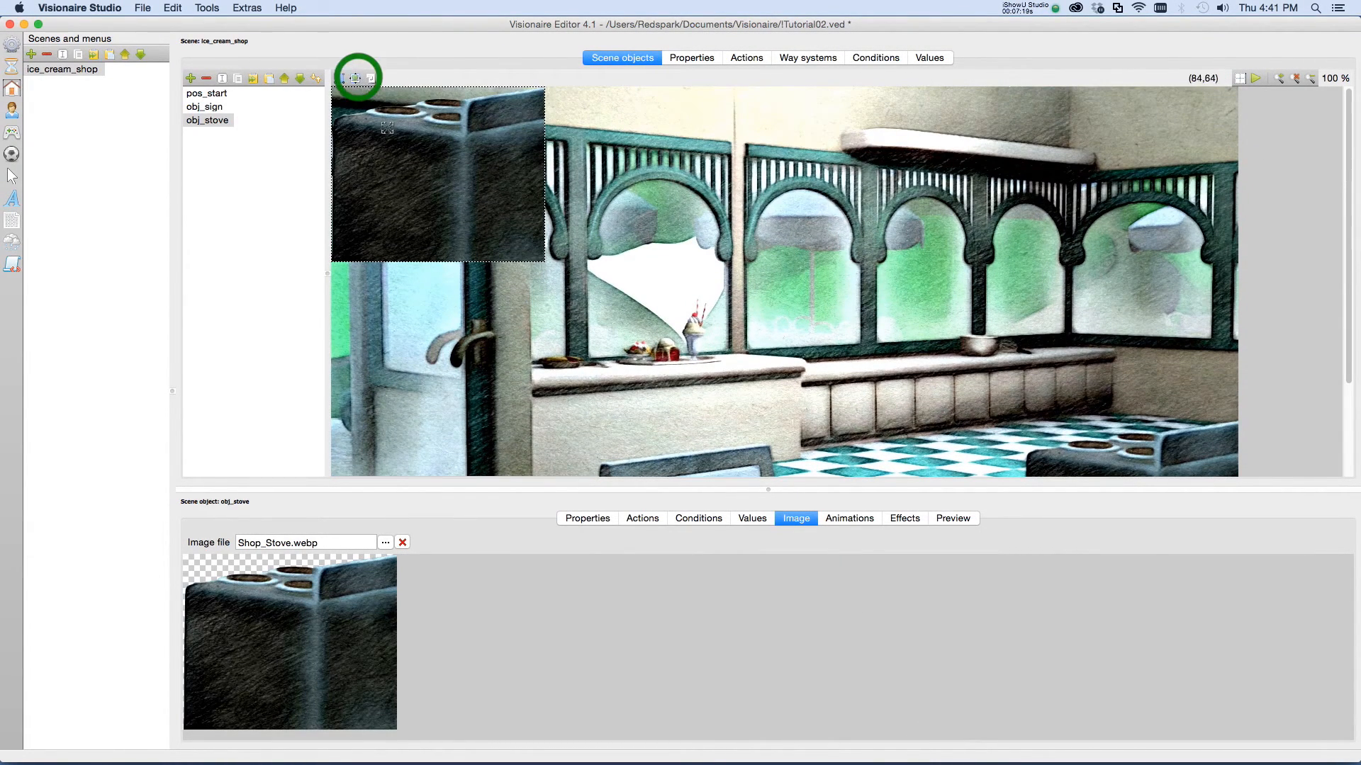
{"action": "left_click_drag", "start_coordinate": [387, 127], "coordinate": [1049, 361]}
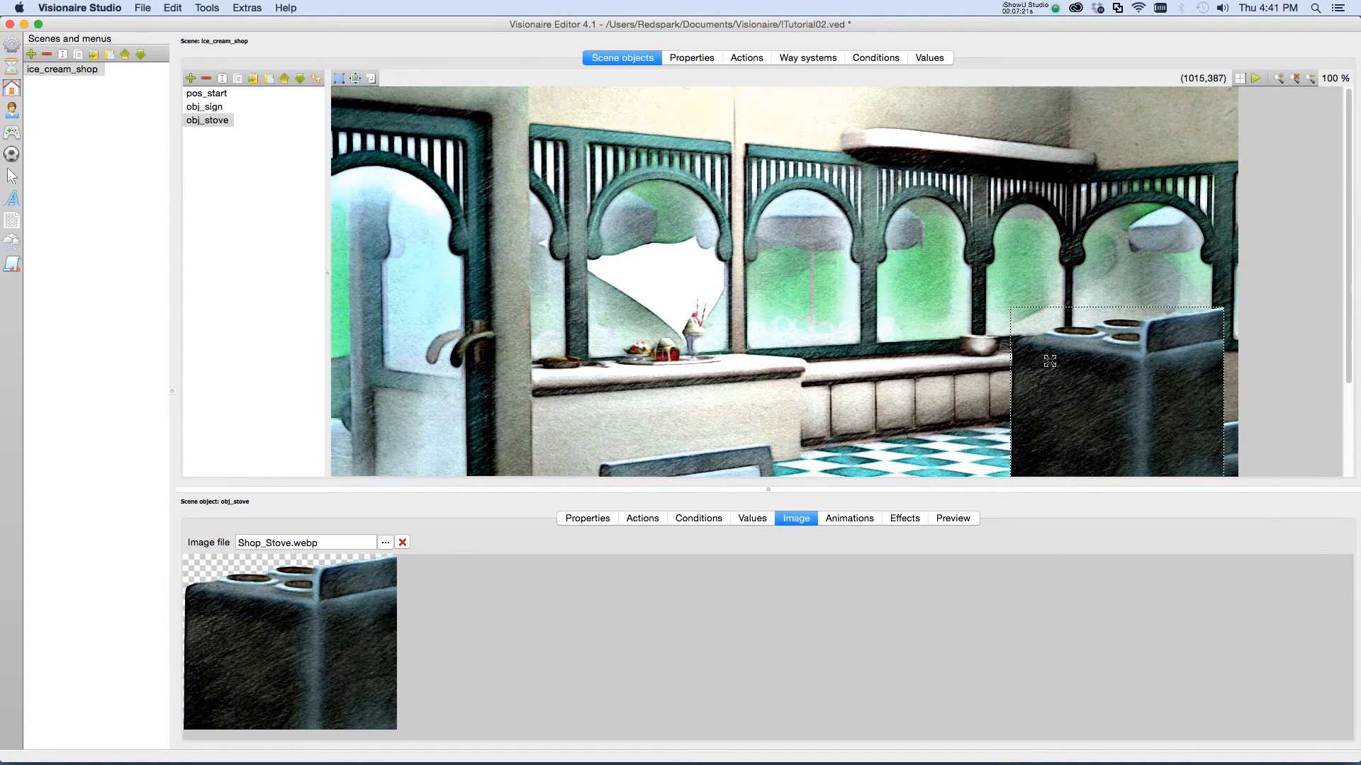
{"action": "scroll", "coordinate": [1052, 361], "scroll_direction": "down", "scroll_amount": 4}
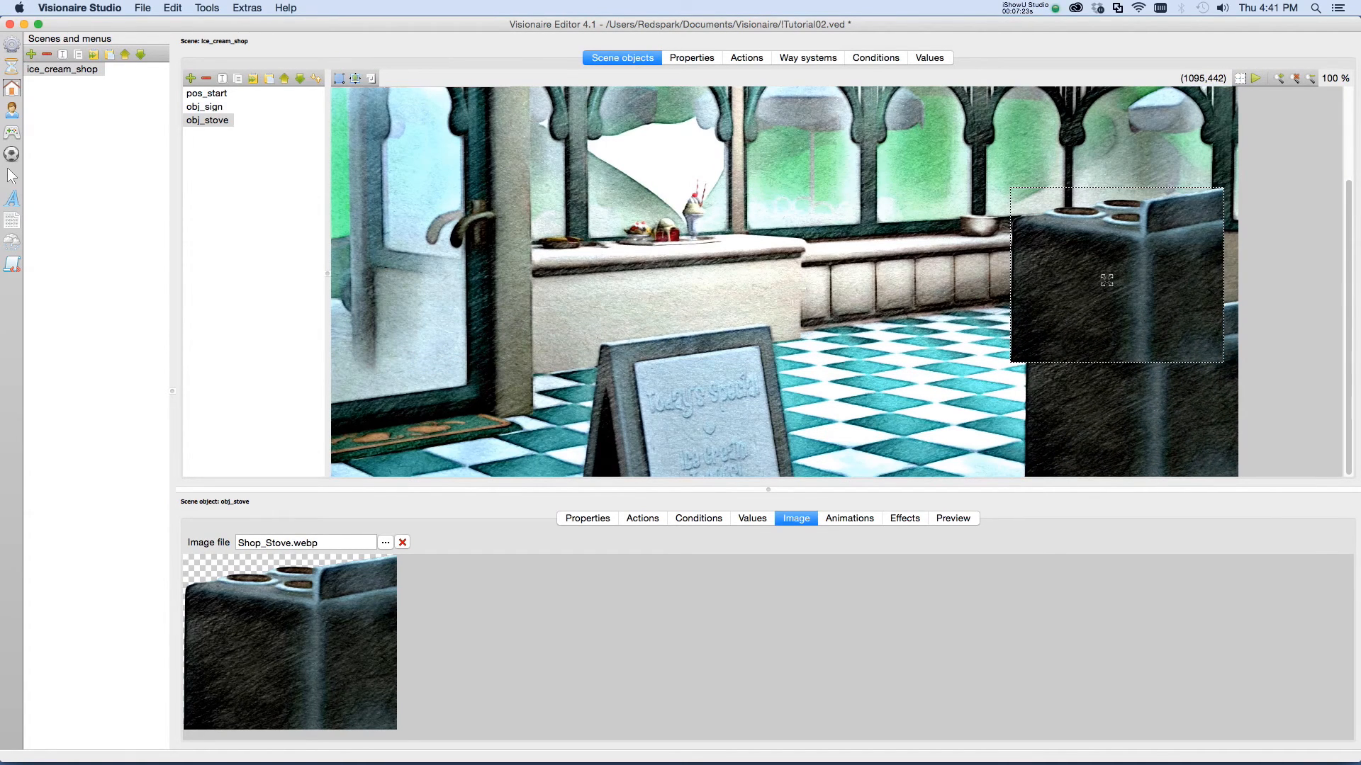
{"action": "left_click_drag", "start_coordinate": [1106, 279], "coordinate": [1119, 393]}
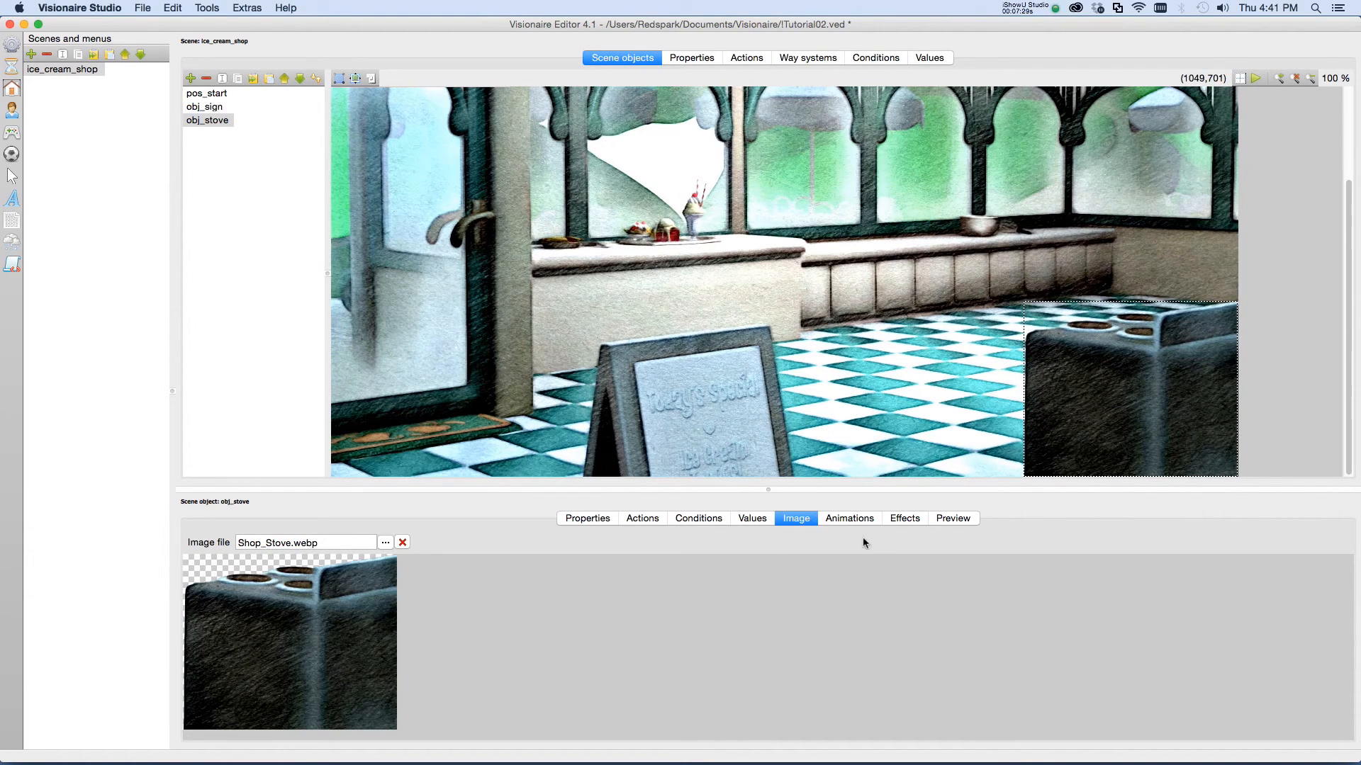
Nudge the stove image to X 978, Y 472, and check its alignment by varying its preview visibility.
{"action": "left_click", "coordinate": [964, 520]}
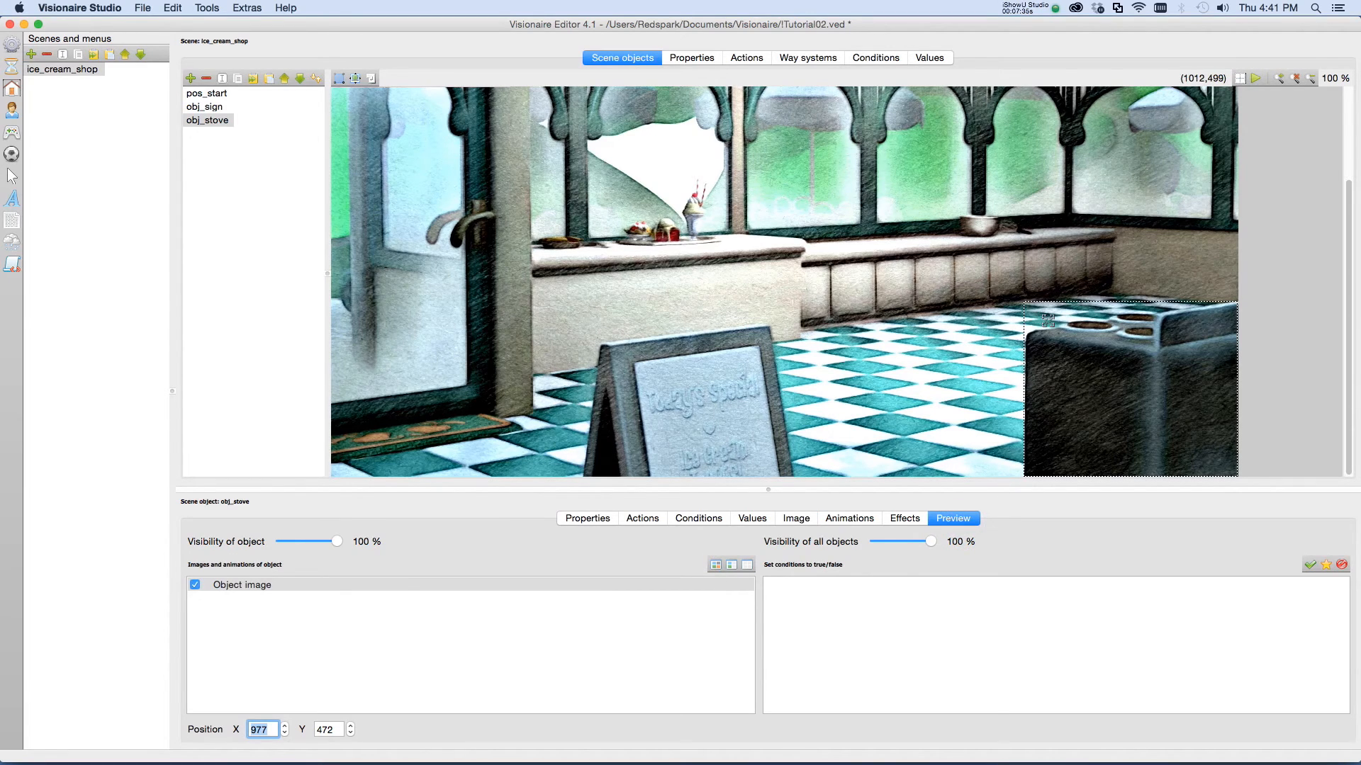
{"action": "key", "text": "Right"}
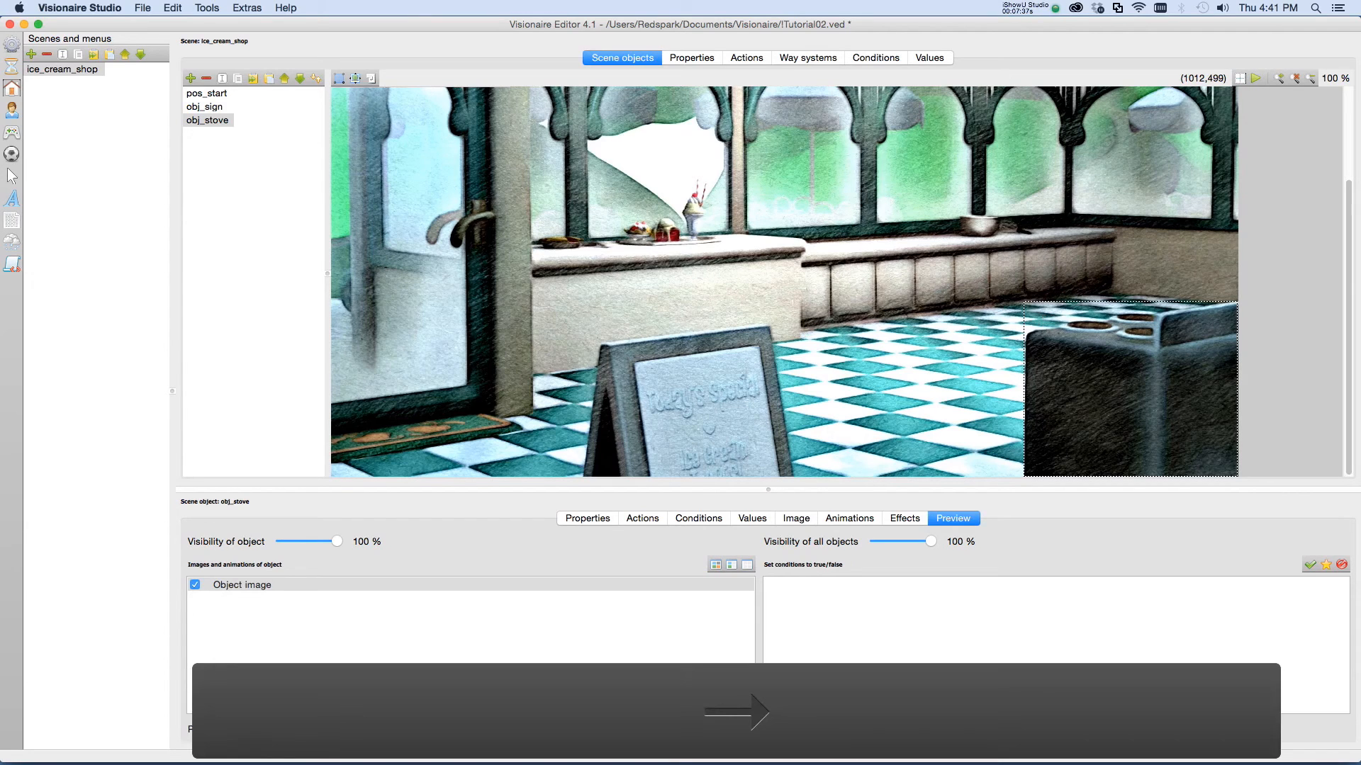
{"action": "key", "text": "Left"}
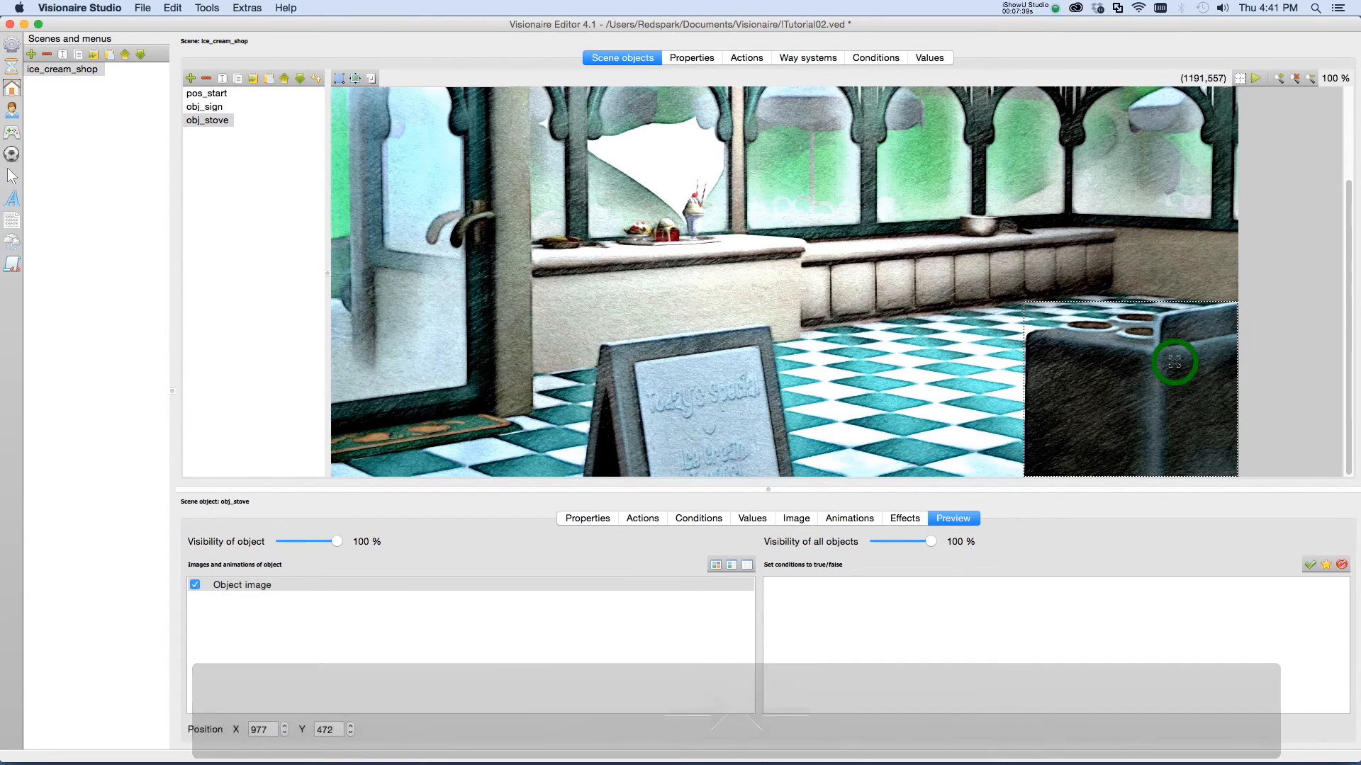
{"action": "key", "text": "Left"}
{"action": "key", "text": "Right"}
{"action": "key", "text": "Right"}
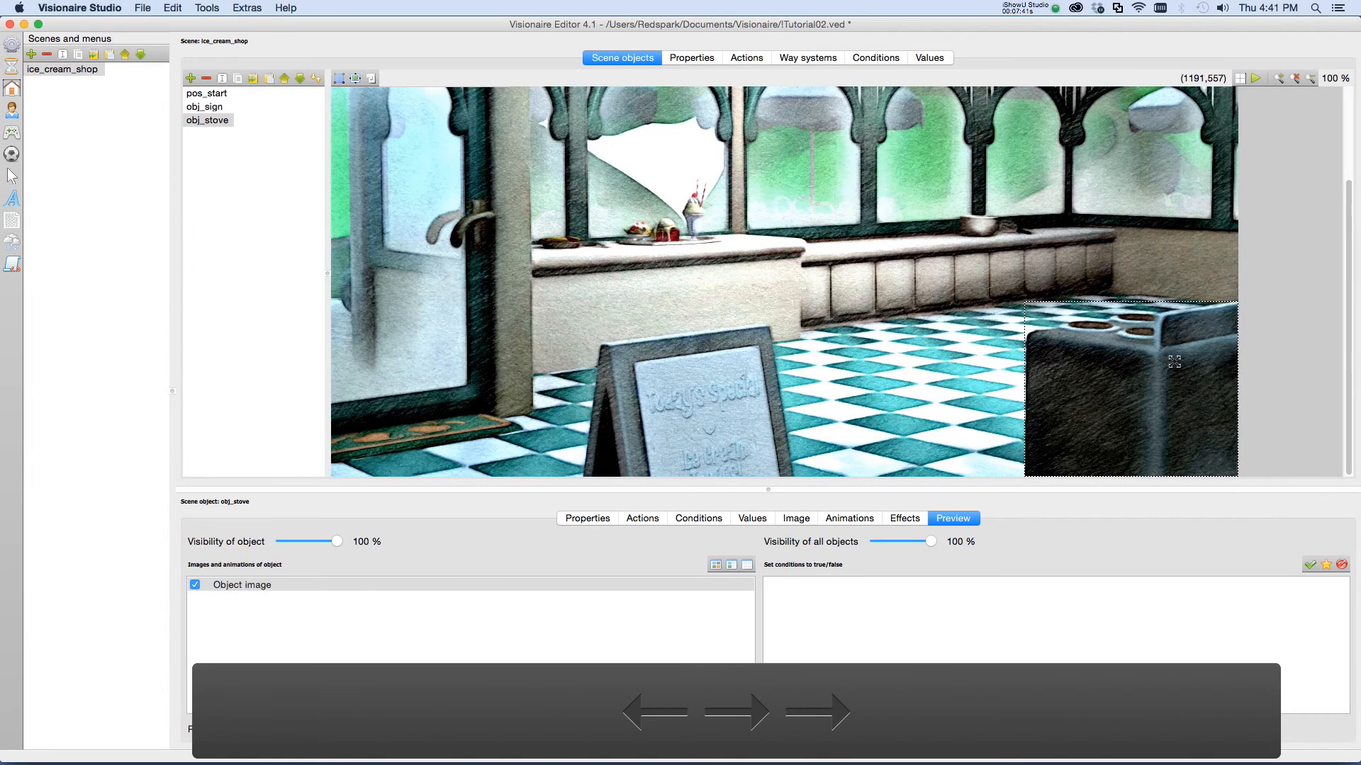
{"action": "key", "text": "Down"}
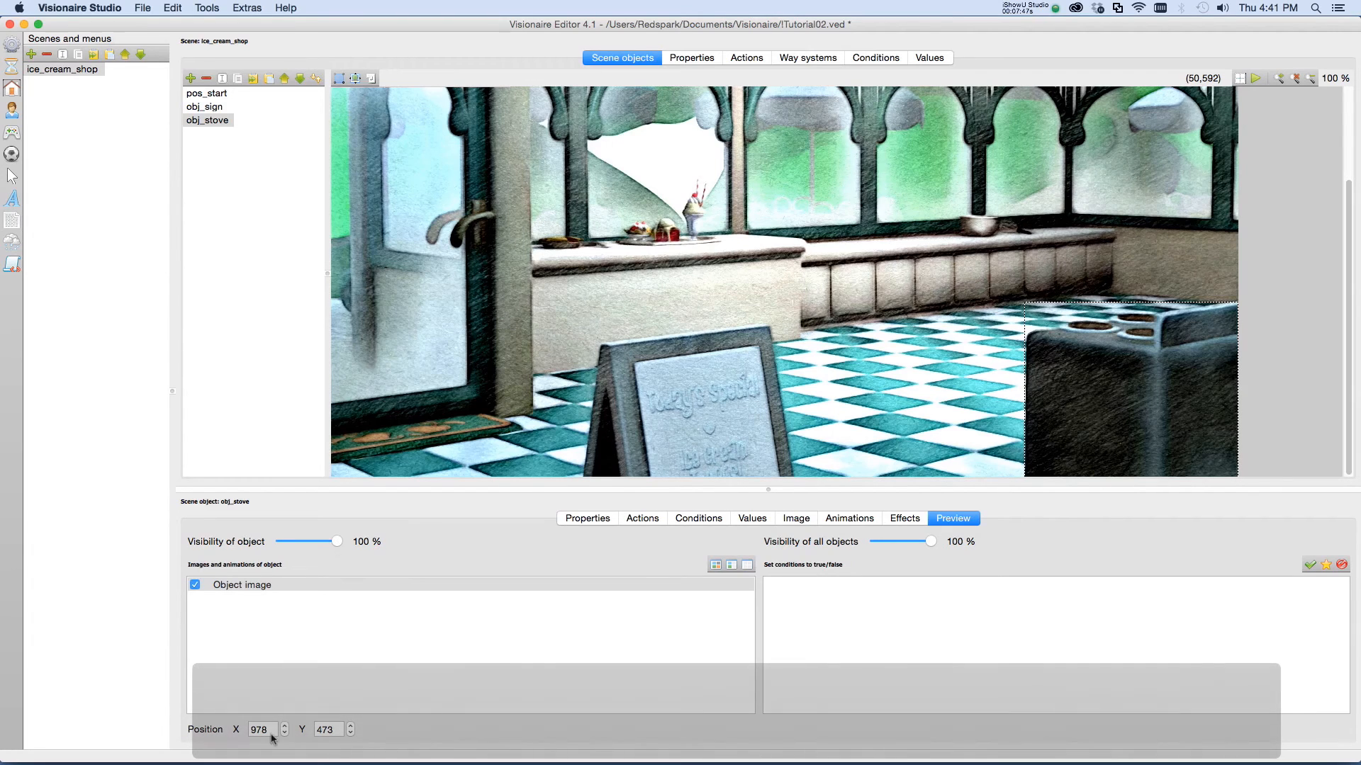
{"action": "left_click_drag", "start_coordinate": [338, 539], "coordinate": [454, 550]}
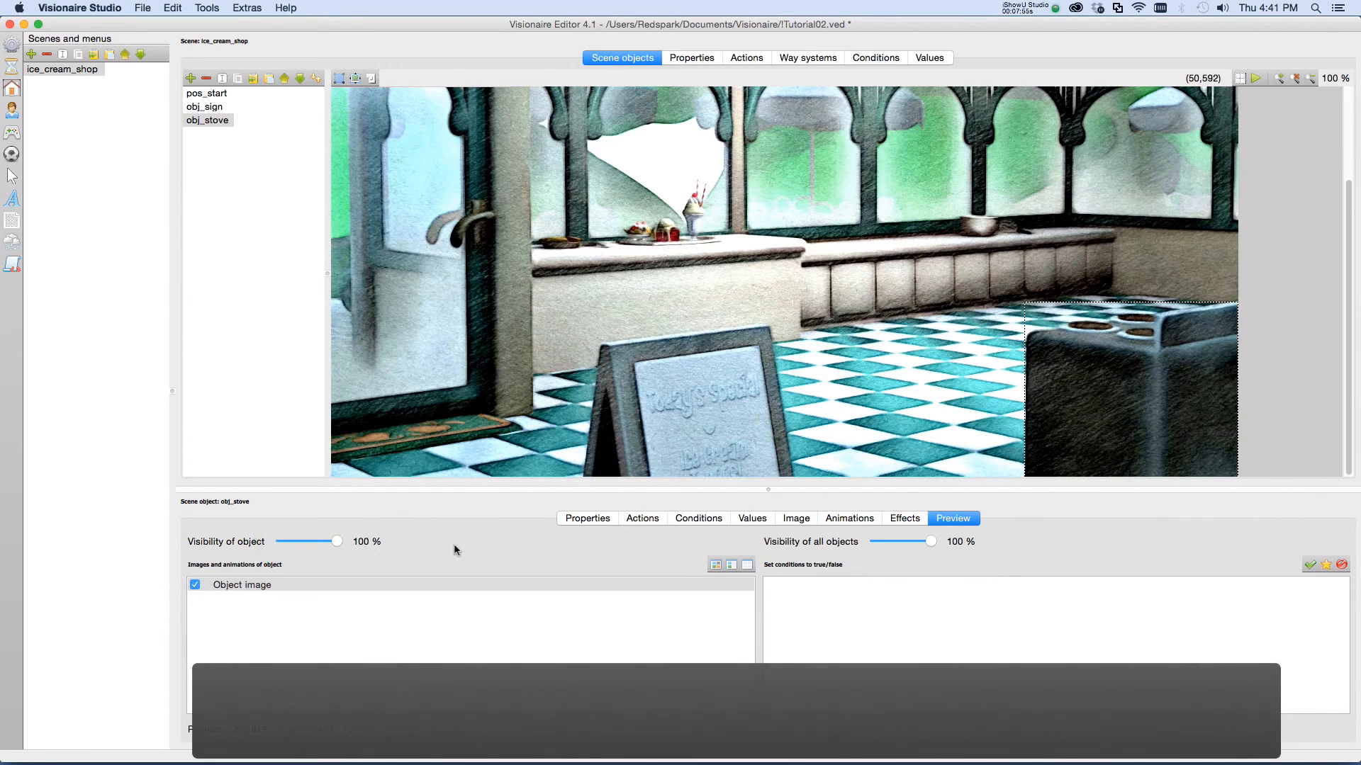
{"action": "left_click_drag", "start_coordinate": [336, 541], "coordinate": [376, 543]}
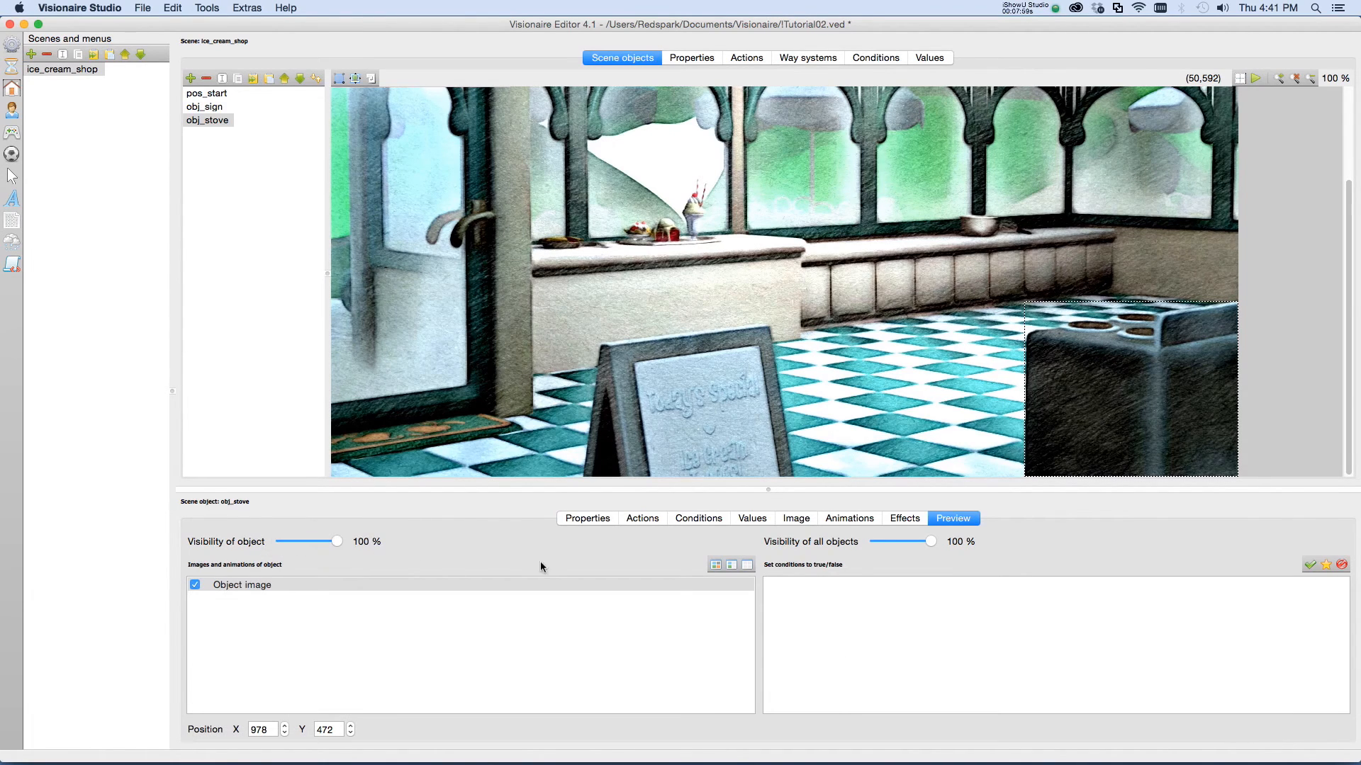
Set the object center of obj_stove to 720, and save and run the game.
{"action": "left_click", "coordinate": [592, 518]}
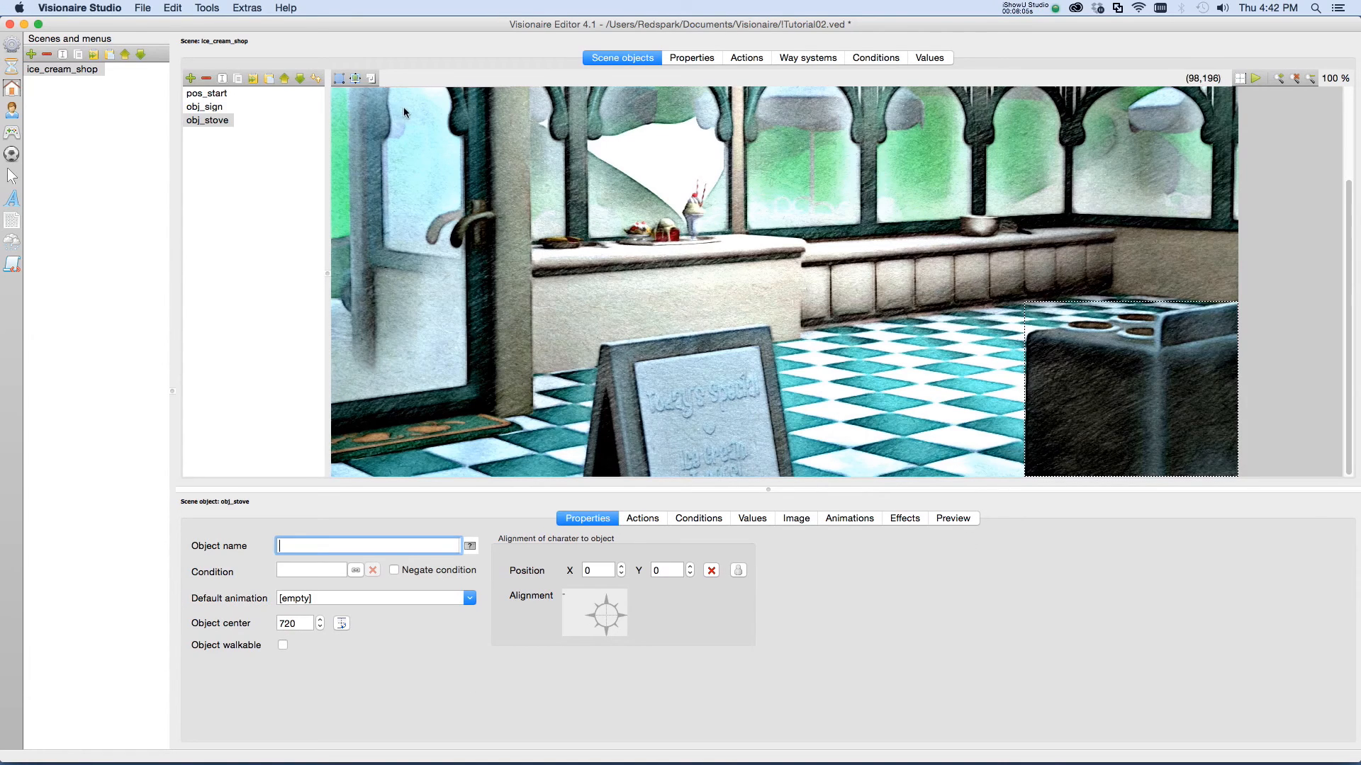
{"action": "left_click", "coordinate": [142, 8]}
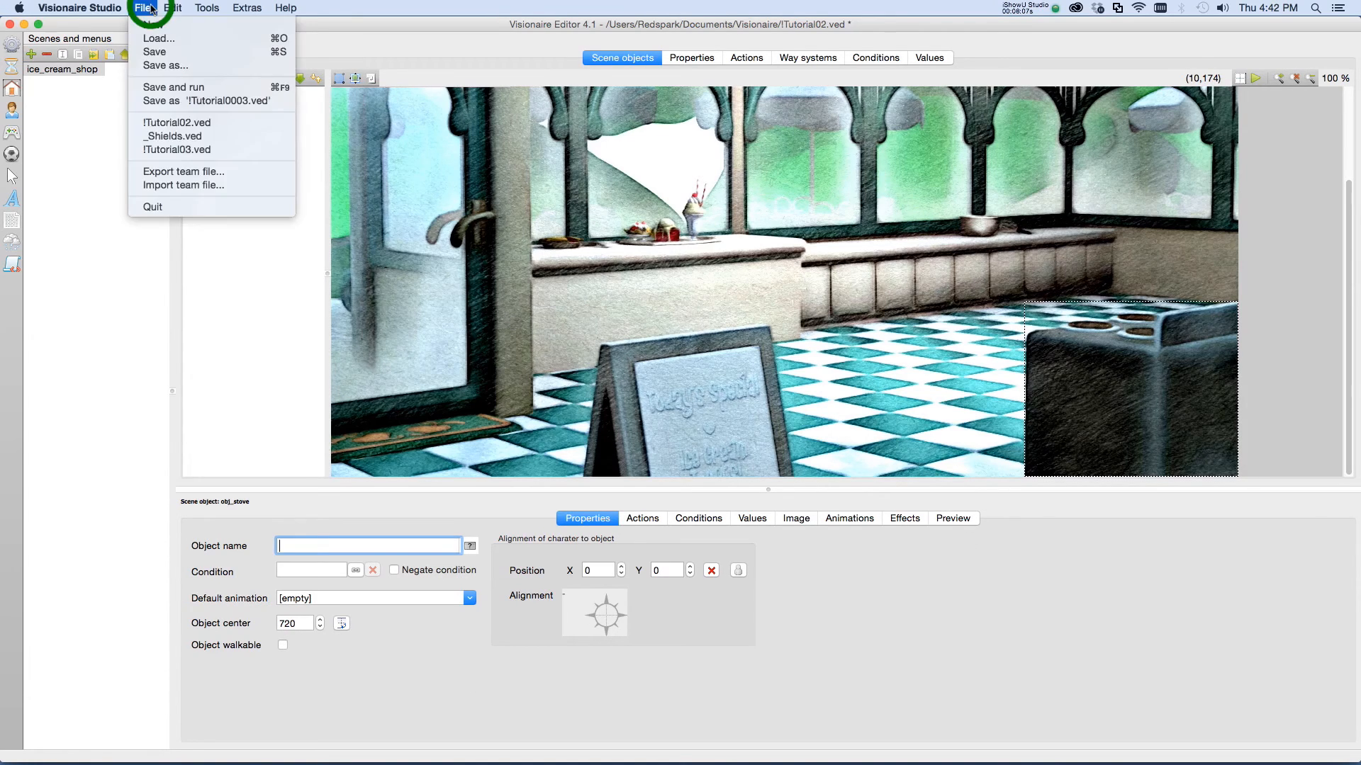
{"action": "left_click", "coordinate": [165, 84]}
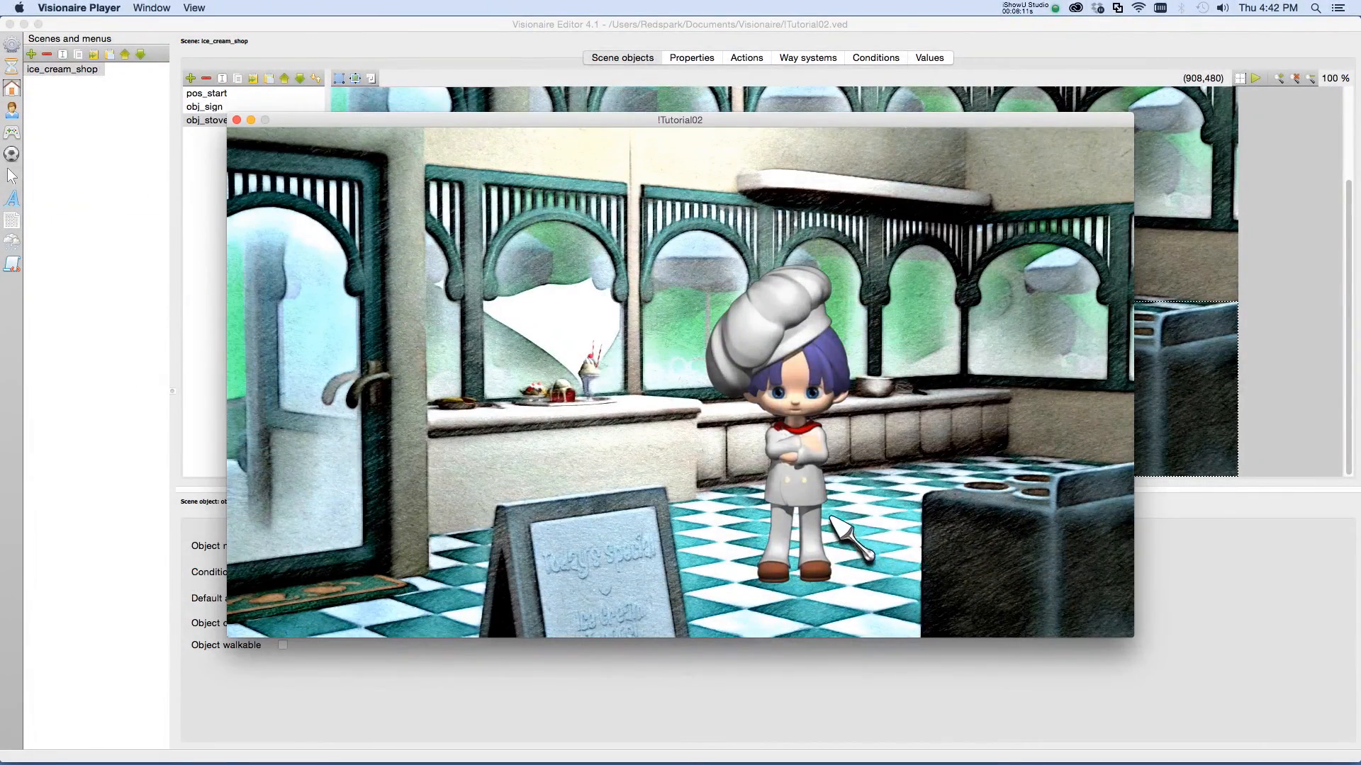
Walk the chef behind the stove and the sign to test the layering of both objects, and close the running game.
{"action": "left_click", "coordinate": [853, 523]}
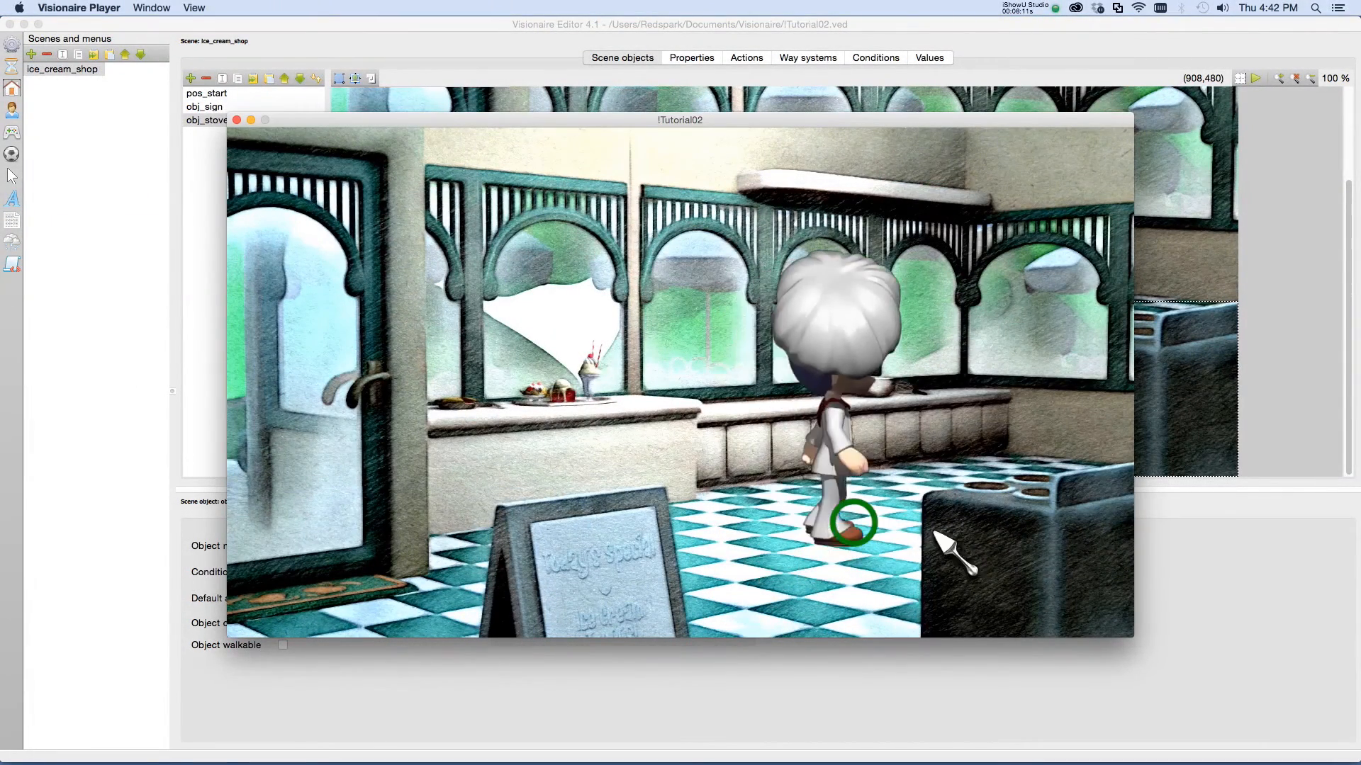
{"action": "left_click", "coordinate": [987, 538]}
{"action": "left_click", "coordinate": [1083, 527]}
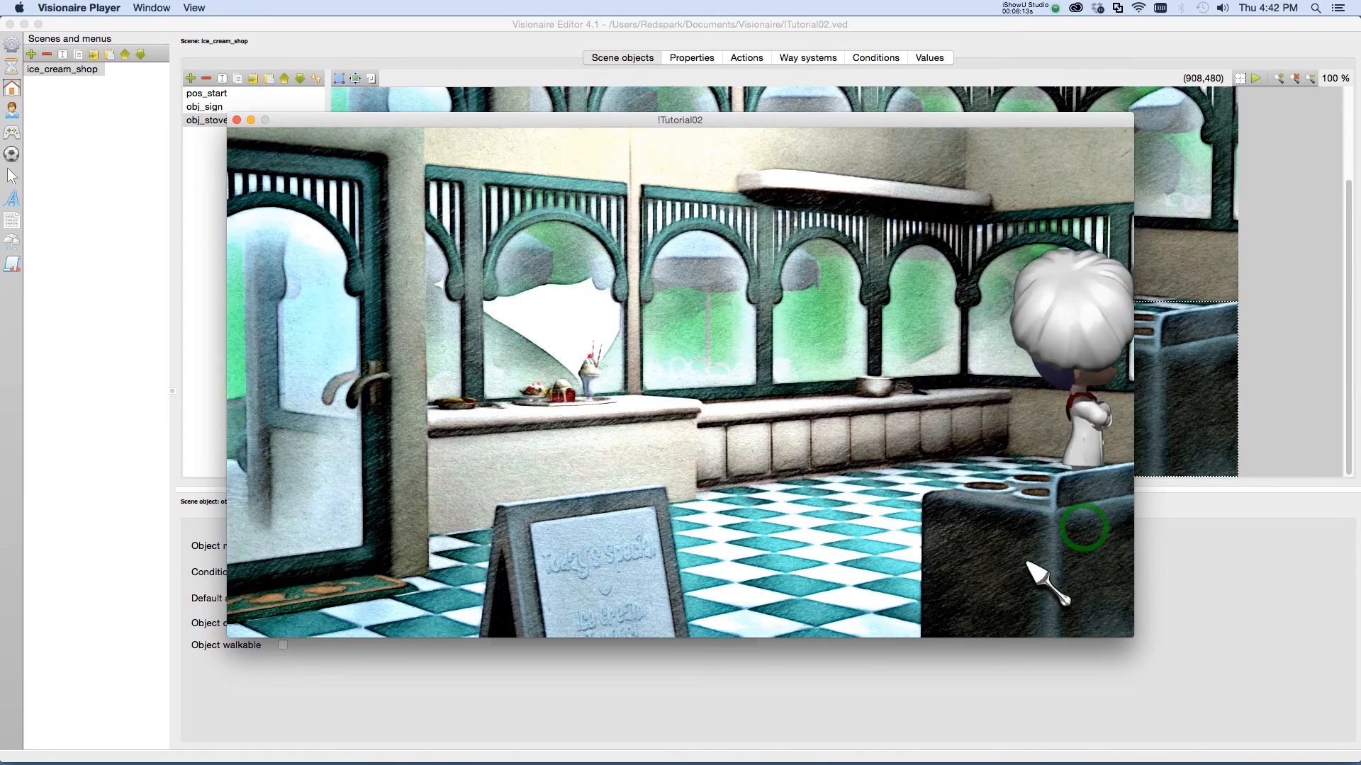
{"action": "left_click", "coordinate": [960, 565]}
{"action": "left_click", "coordinate": [967, 610]}
{"action": "left_click", "coordinate": [859, 609]}
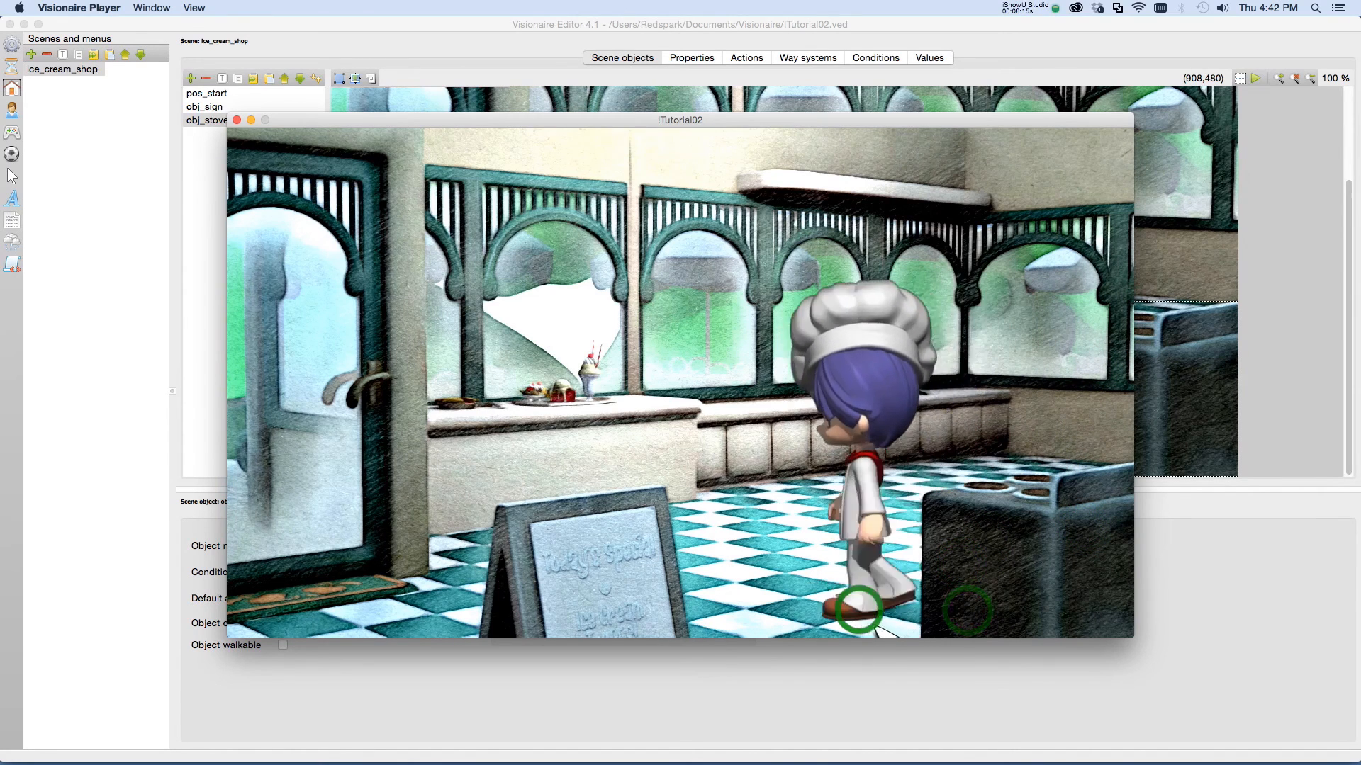
{"action": "left_click", "coordinate": [880, 627]}
{"action": "left_click", "coordinate": [744, 594]}
{"action": "left_click", "coordinate": [528, 608]}
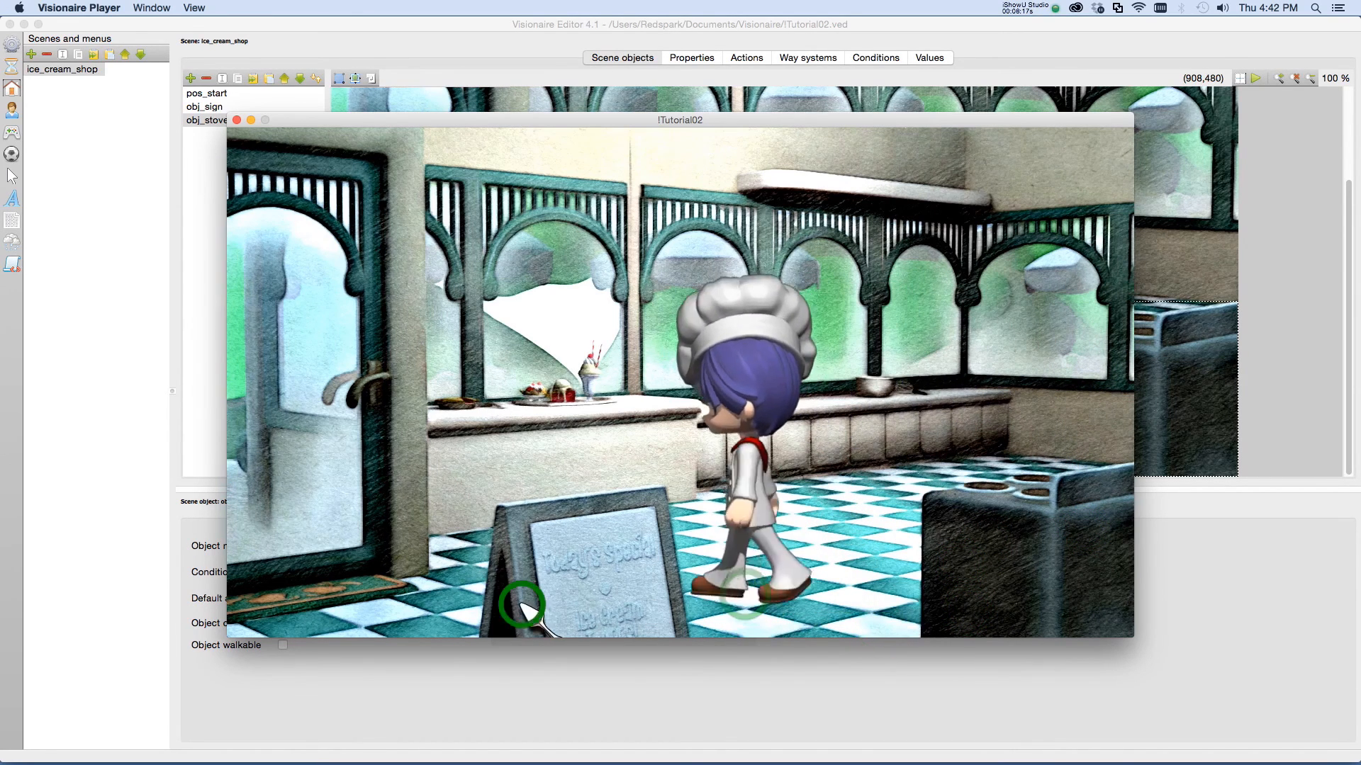
{"action": "left_click", "coordinate": [443, 619]}
{"action": "left_click", "coordinate": [775, 571]}
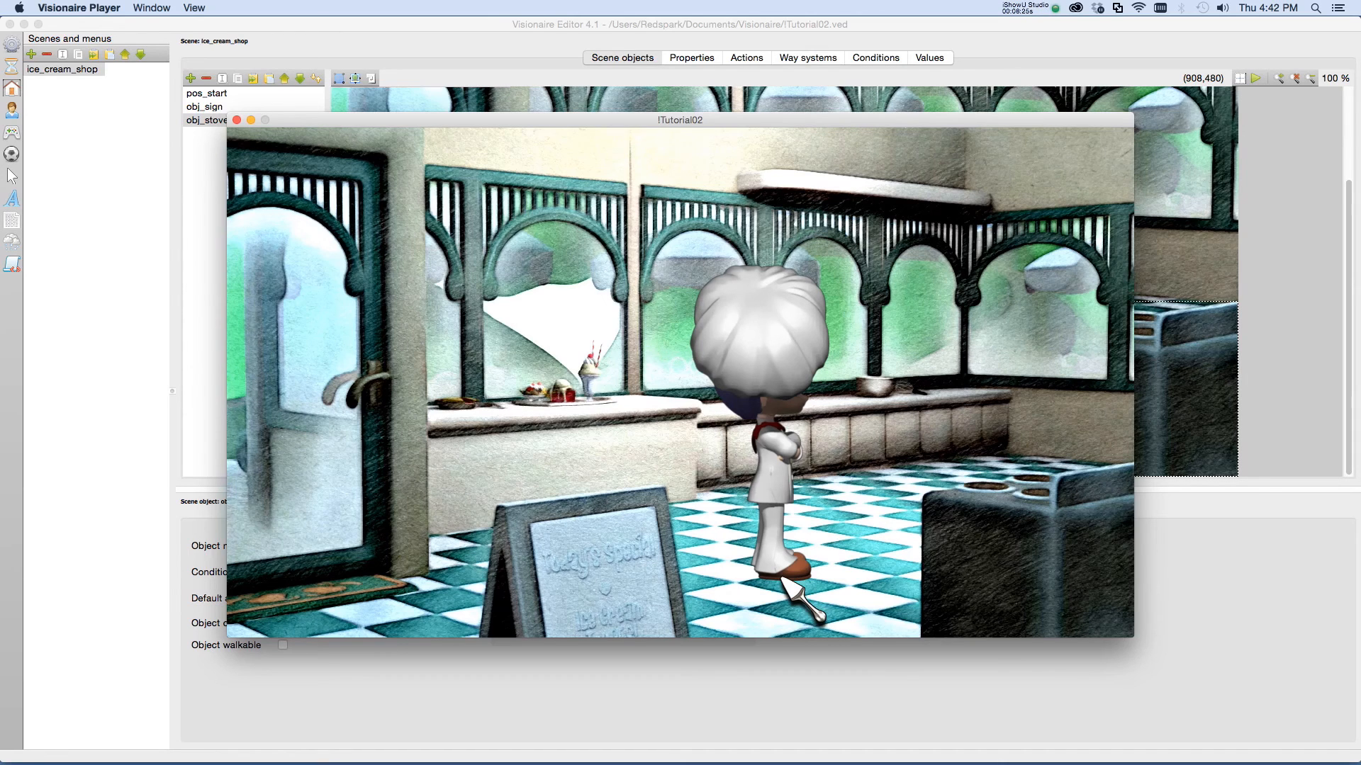
{"action": "left_click", "coordinate": [239, 121]}
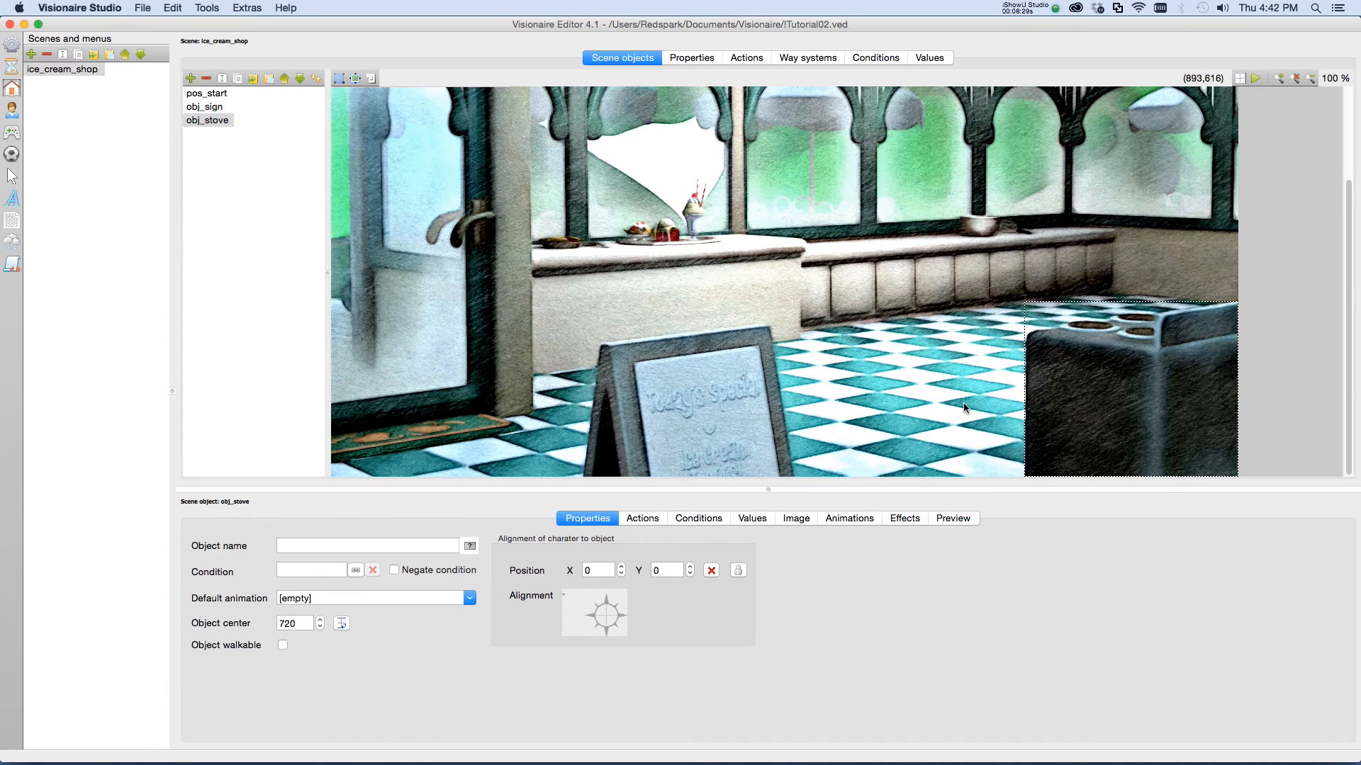